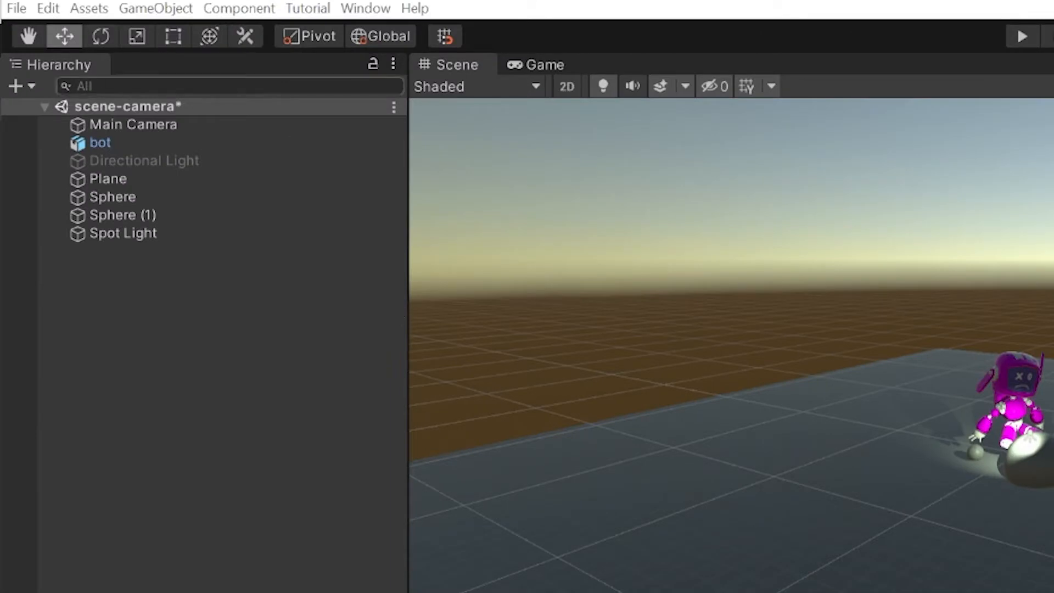
Compare the Main Camera's preview with the Physical Camera option off and on, leaving the option enabled
left_click(116, 125)
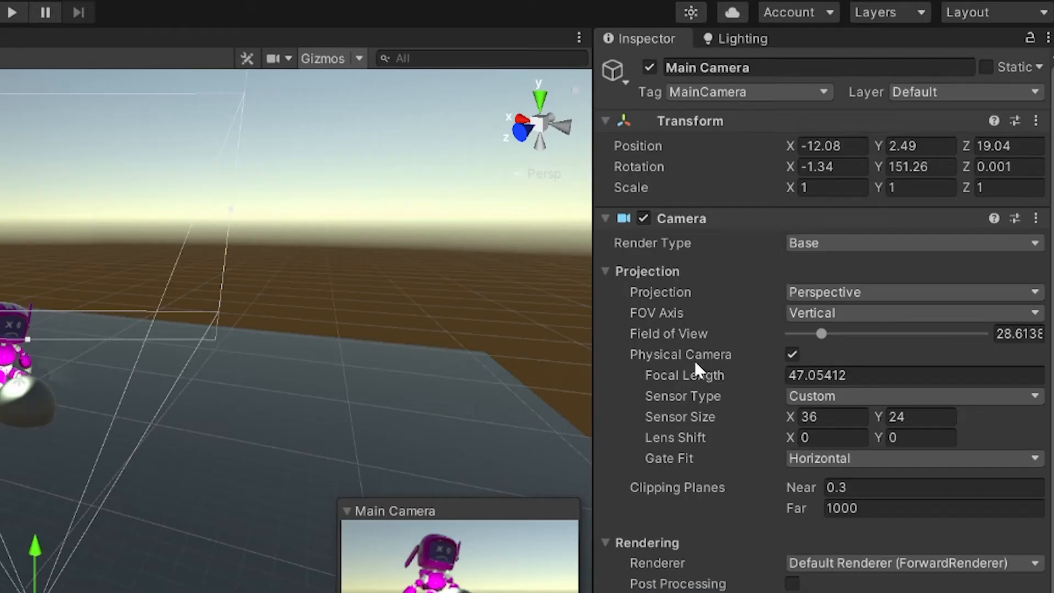
left_click(793, 355)
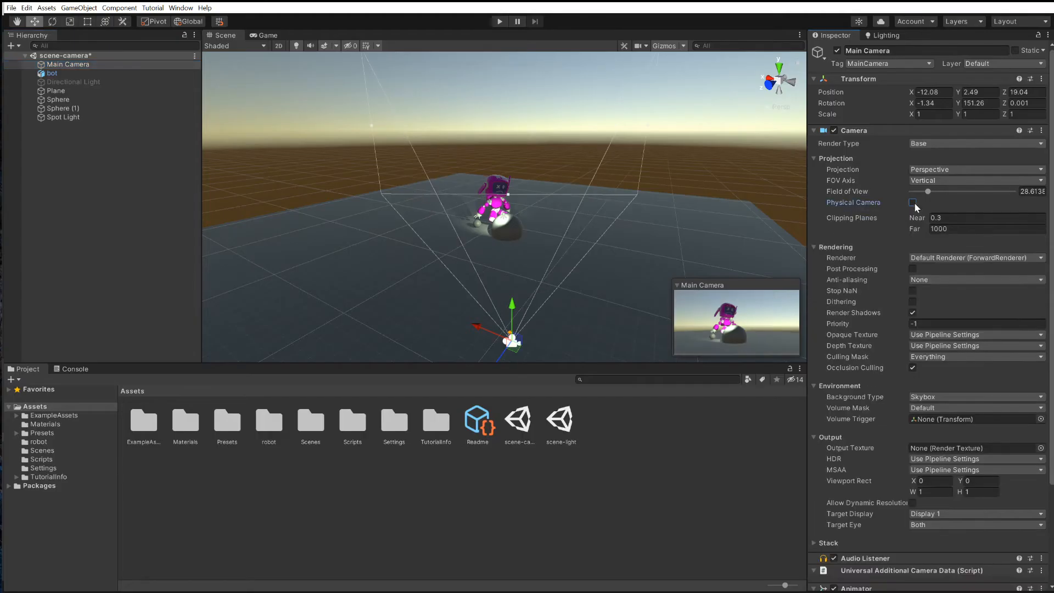
left_click(912, 202)
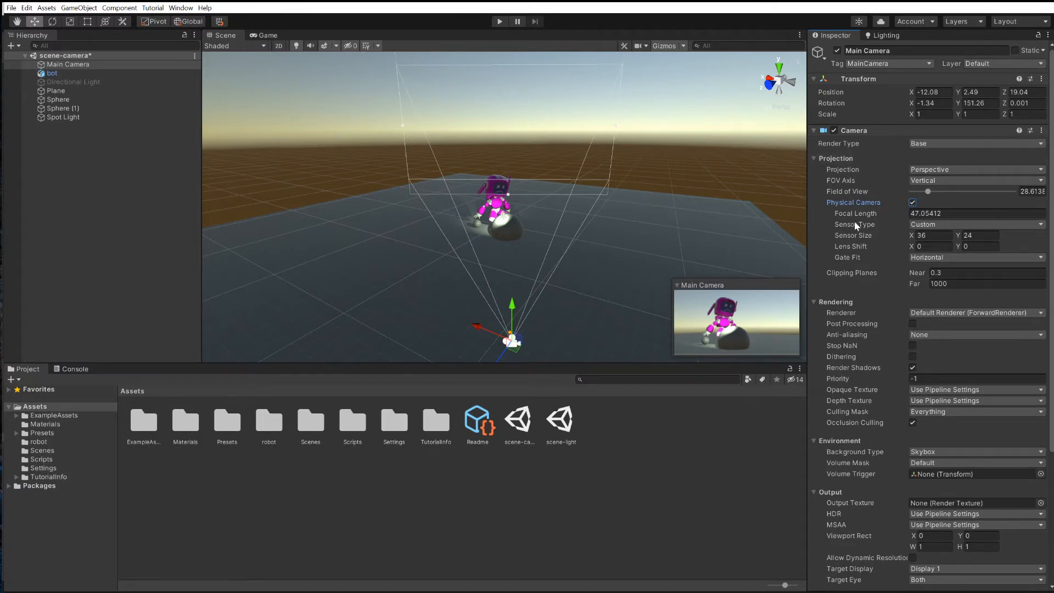
Check the Main Camera's shot in the Game view and return to the Scene view
left_click(64, 66)
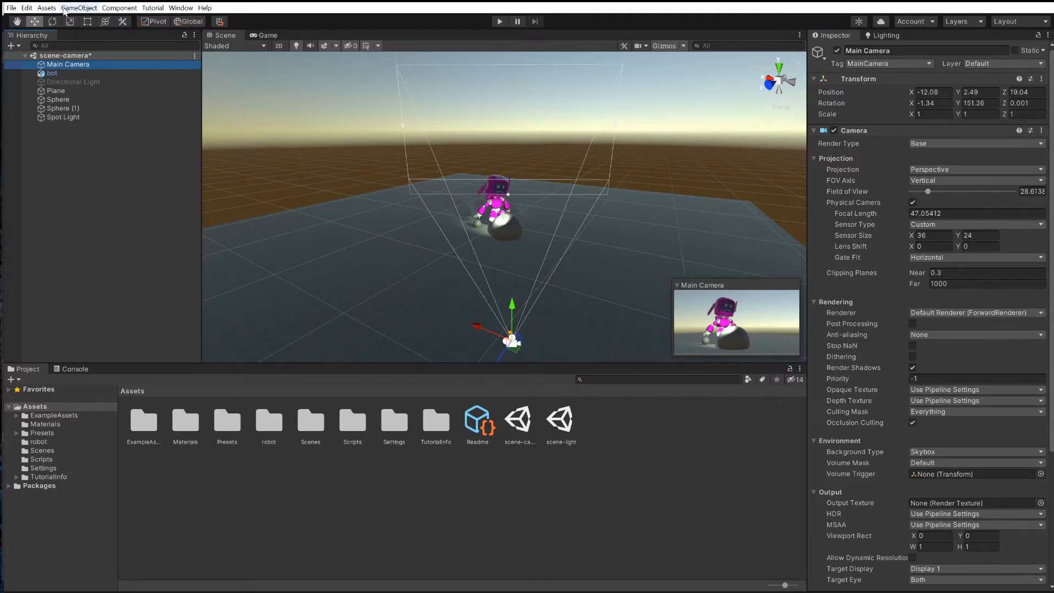
left_click(275, 35)
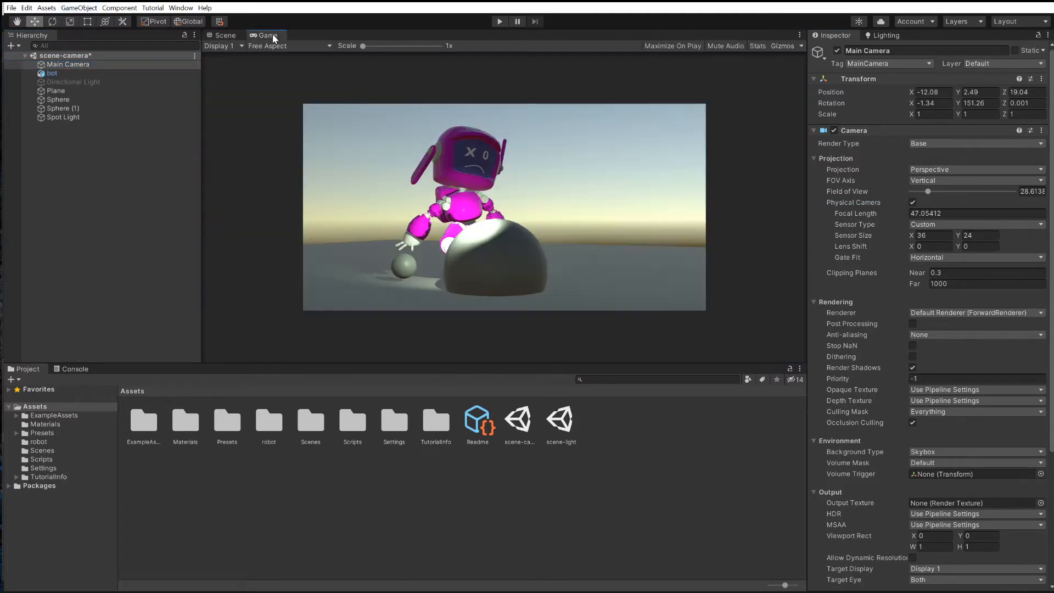
left_click(230, 36)
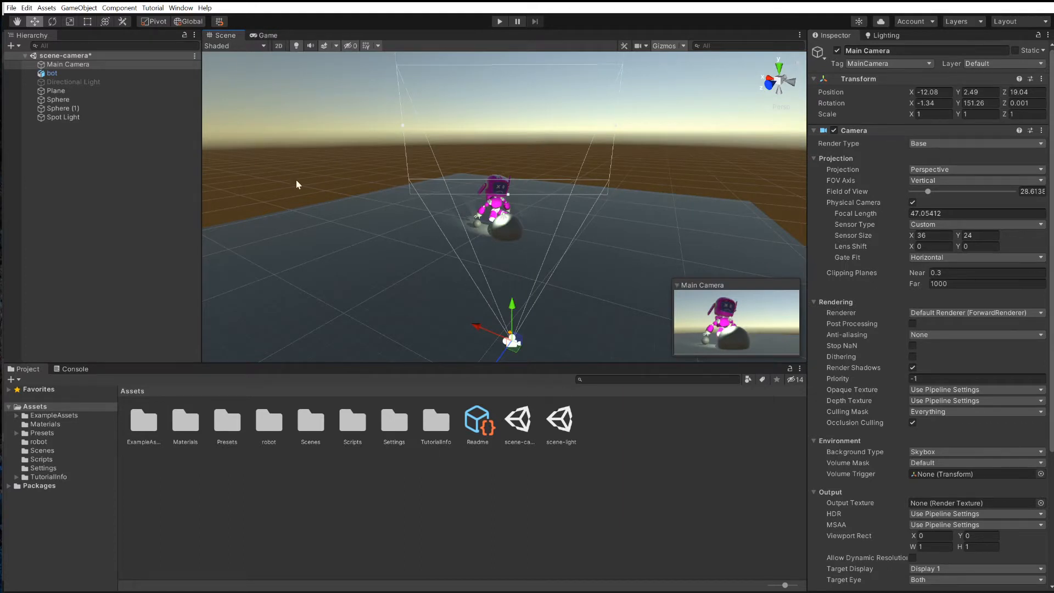
Align the Scene view to the selected Main Camera
left_click(54, 65)
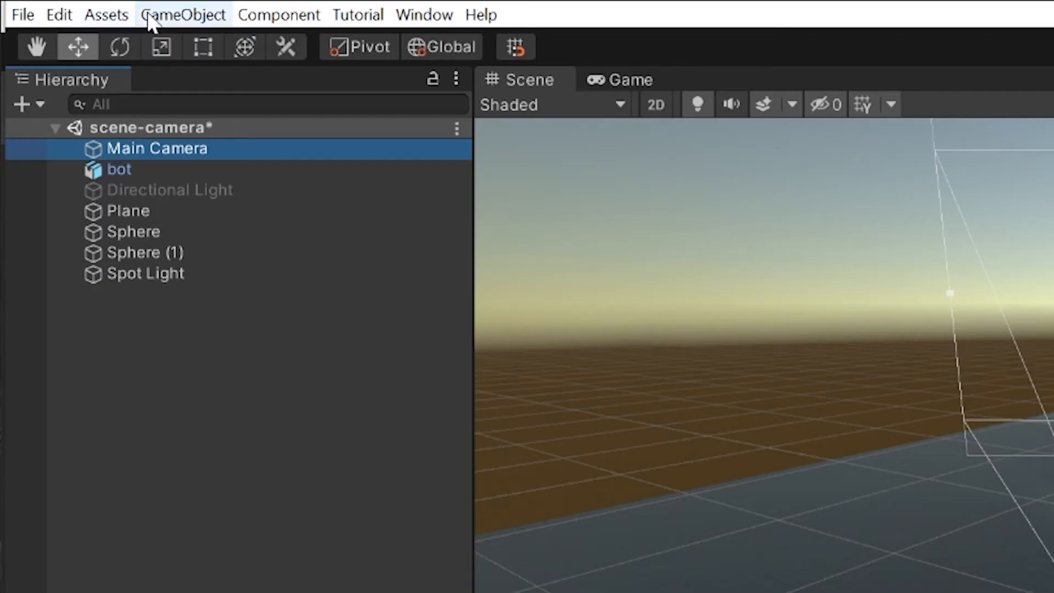
left_click(162, 18)
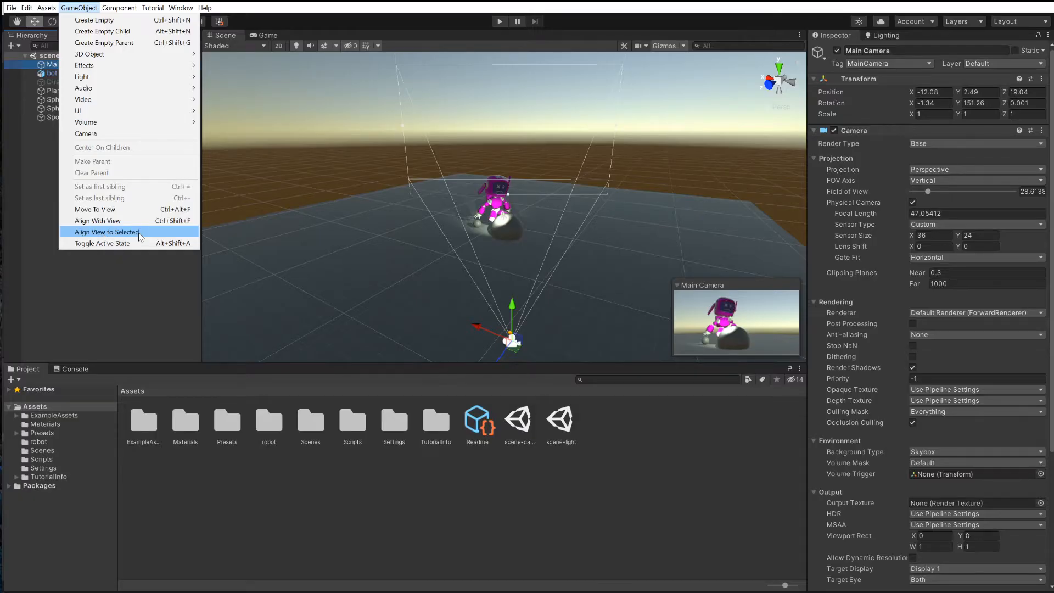
left_click(140, 234)
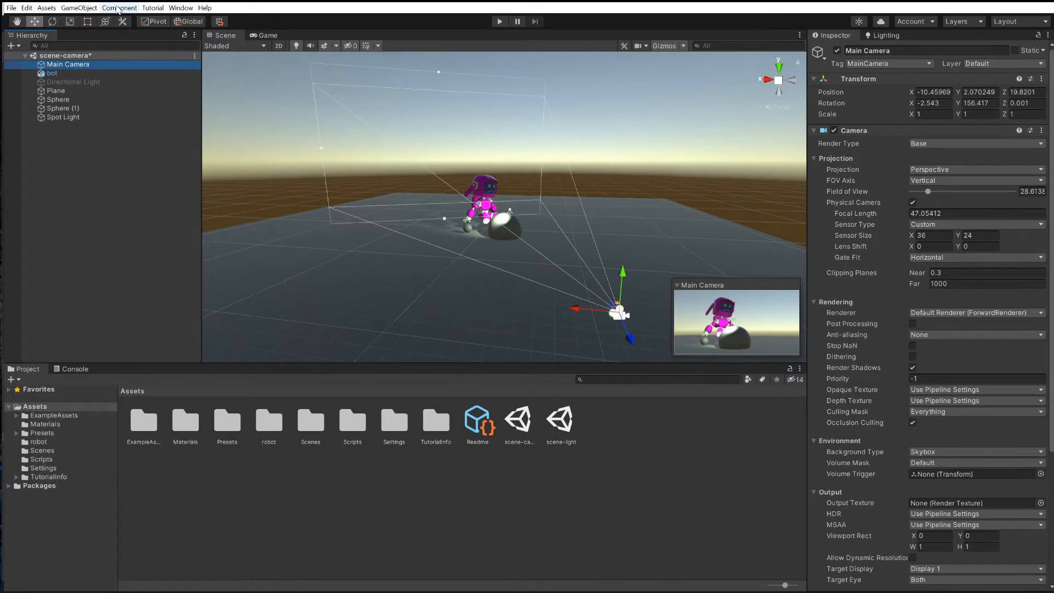
Open the Animation window for the Main Camera
left_click(180, 7)
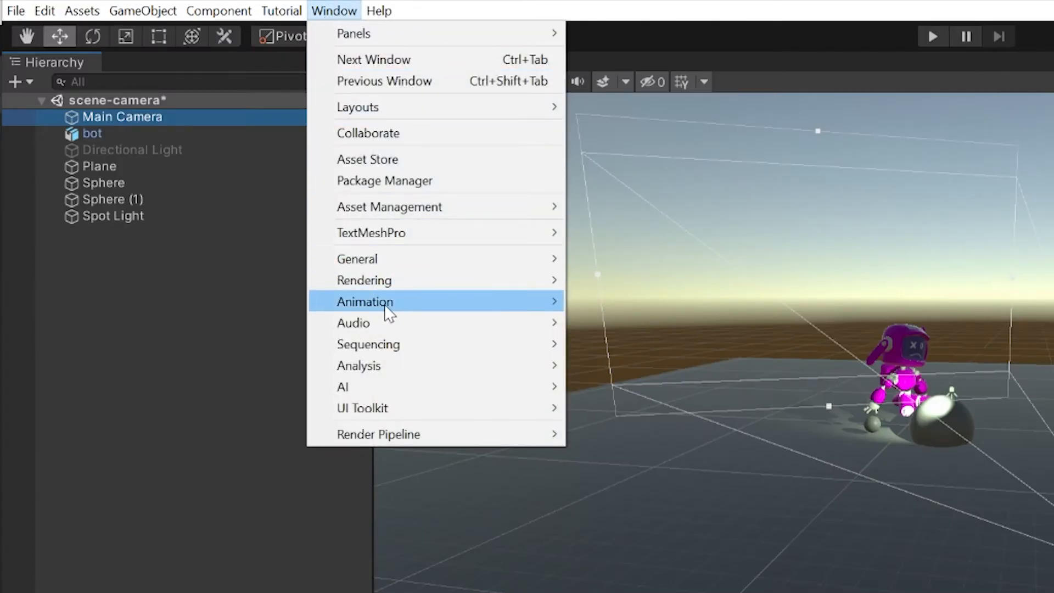
mouse_move(398, 305)
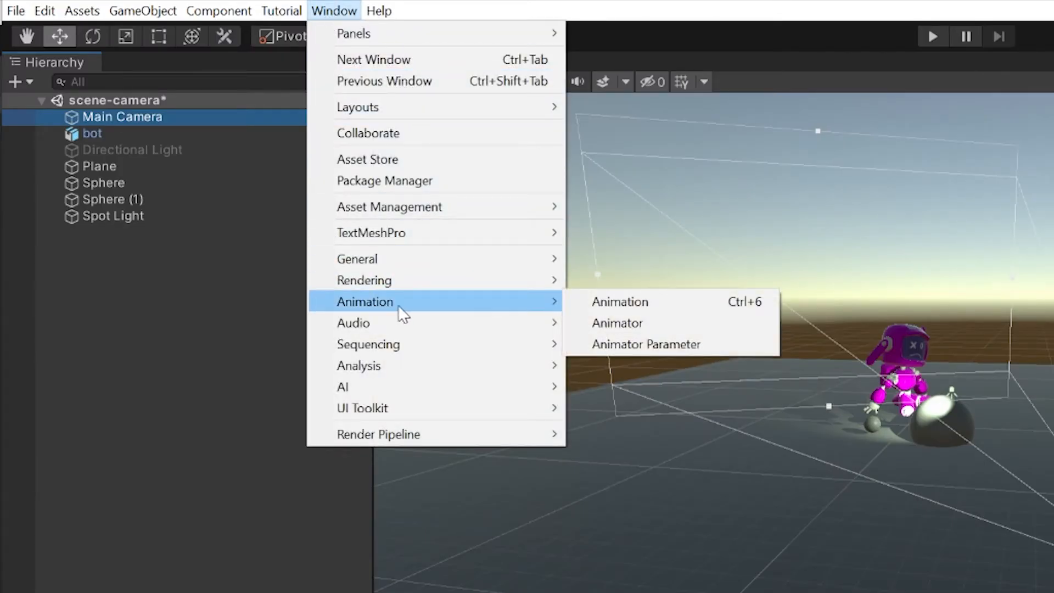
left_click(645, 304)
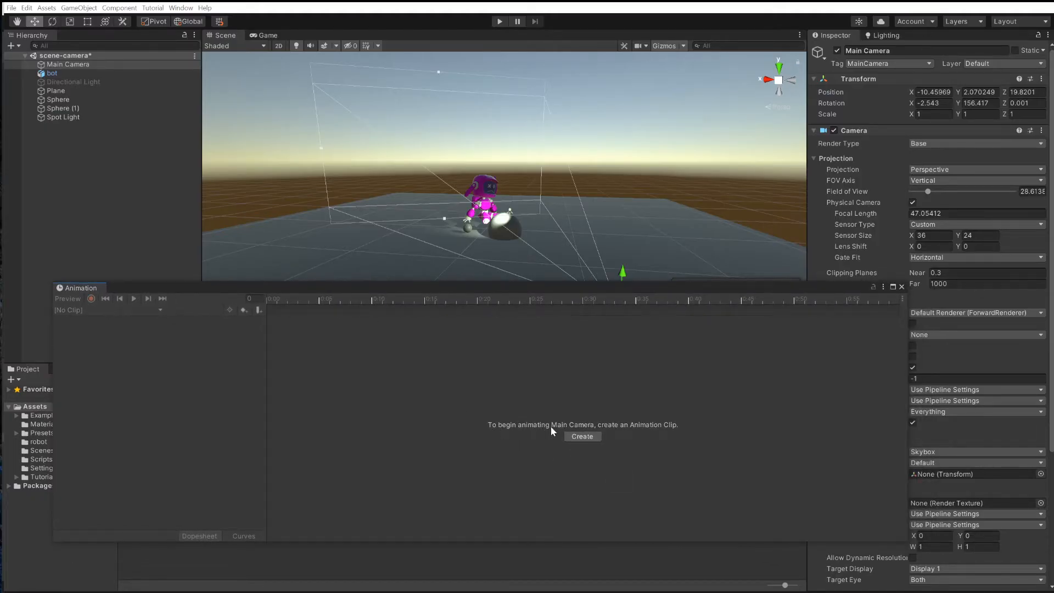
Create an animation clip for the Main Camera and save it in the Assets folder as camera1pushin.anim
left_click(584, 435)
left_click_drag(201, 22, 312, 128)
type("cam")
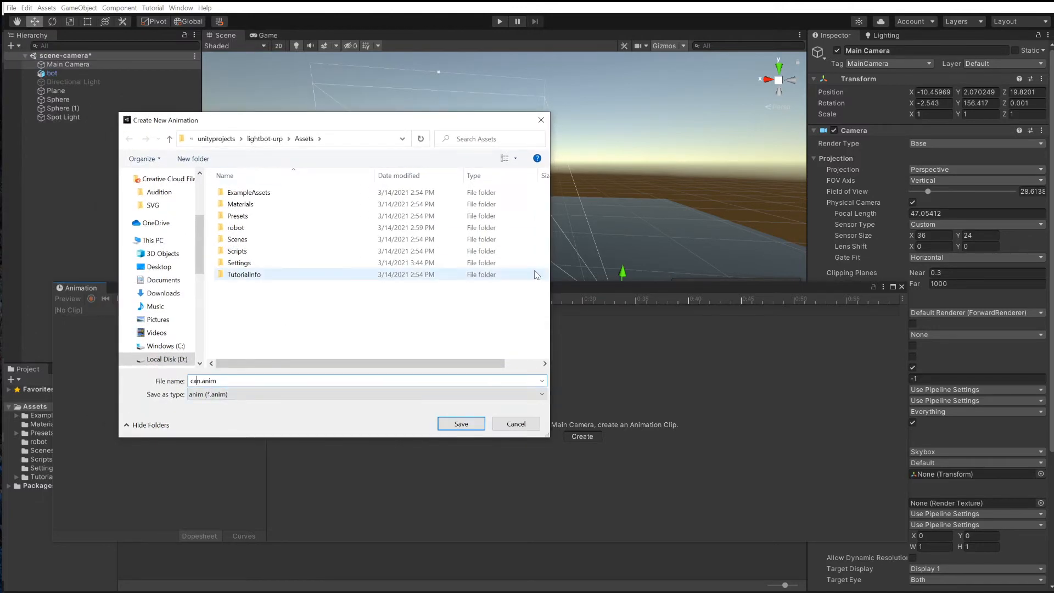
type("eram")
key("Left")
type("1pushin")
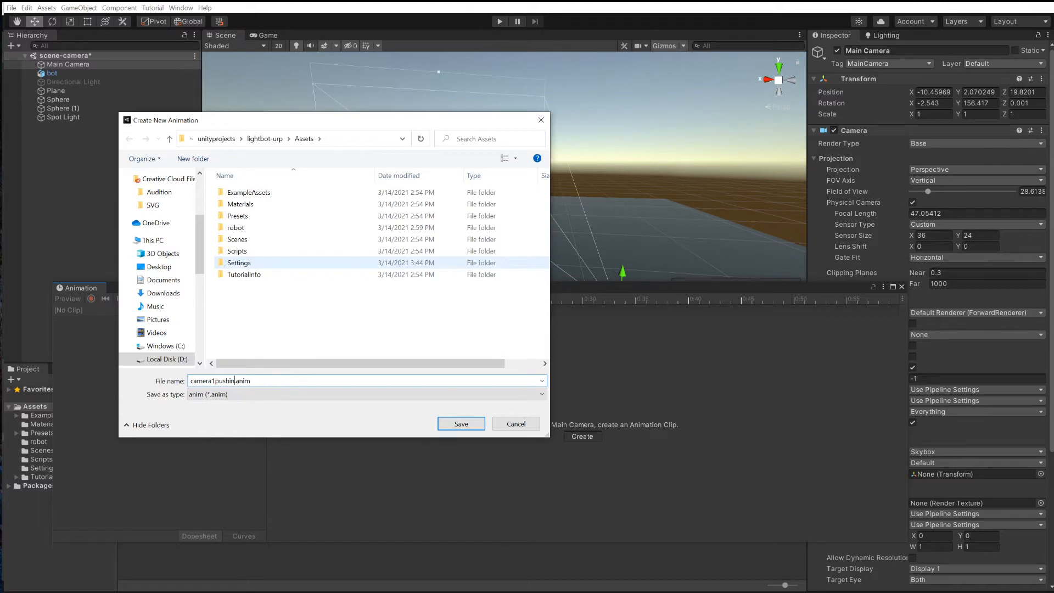
left_click(461, 425)
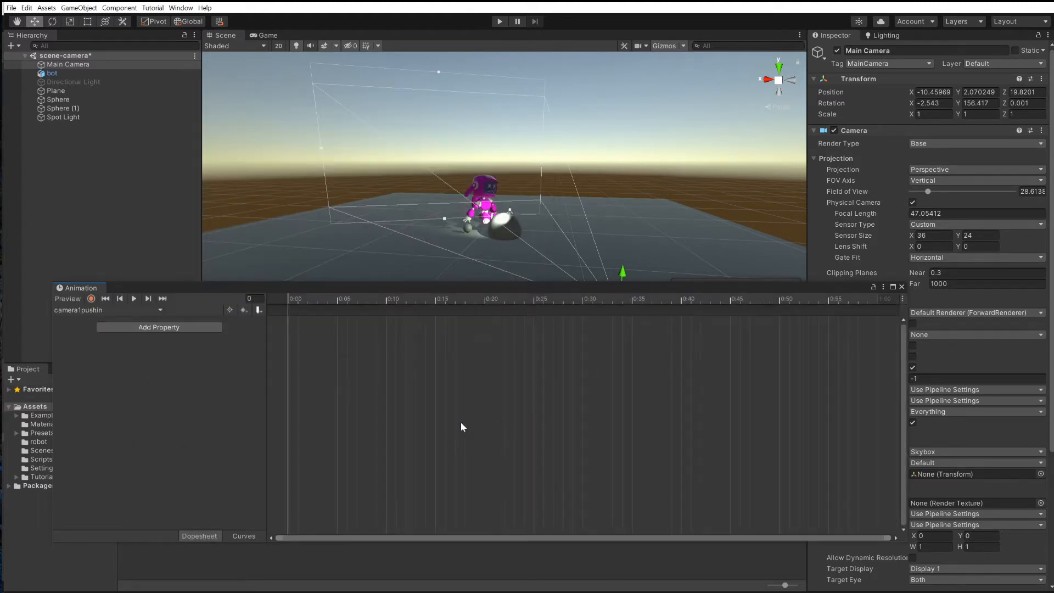
Move the Animation window below the Scene view and adjust its timeline to show a longer time range starting at 0:00
left_click_drag(194, 287, 206, 327)
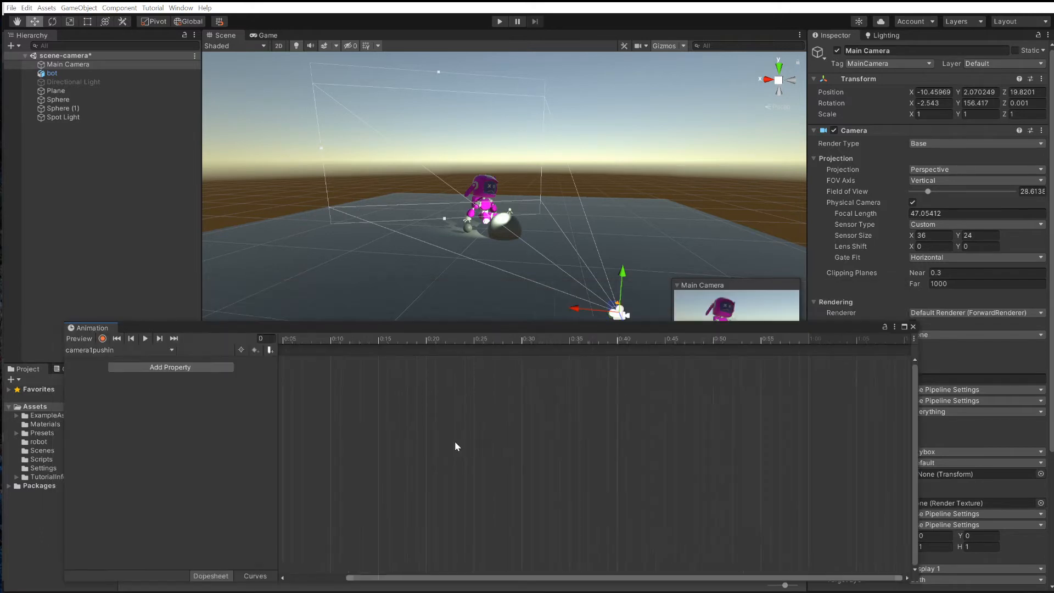
scroll(618, 410, "down", 5)
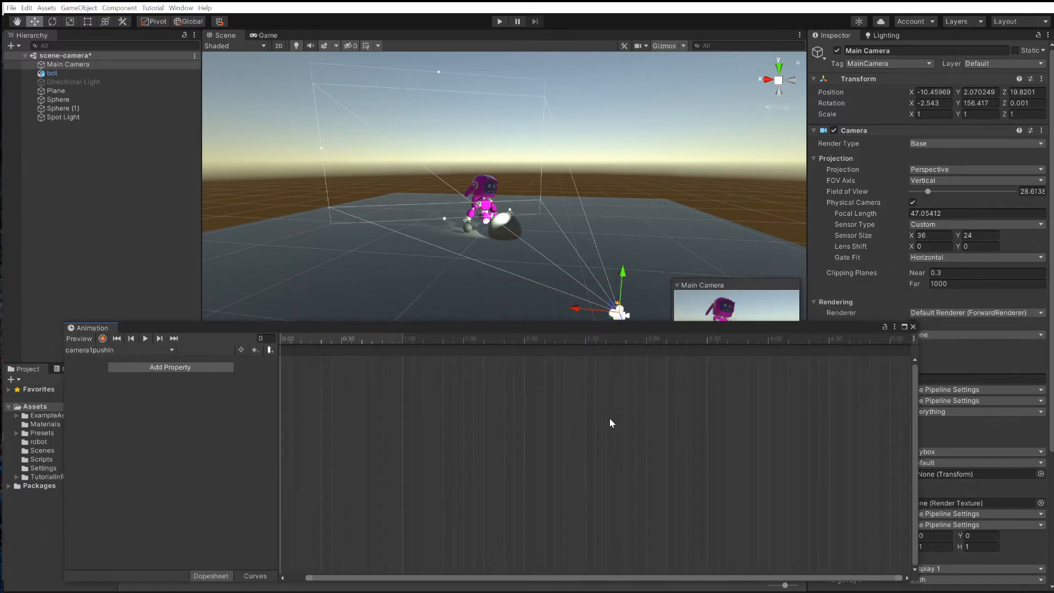
key("alt")
right_click_drag(610, 419, 463, 457, "alt")
middle_click_drag(475, 456, 512, 456, "alt")
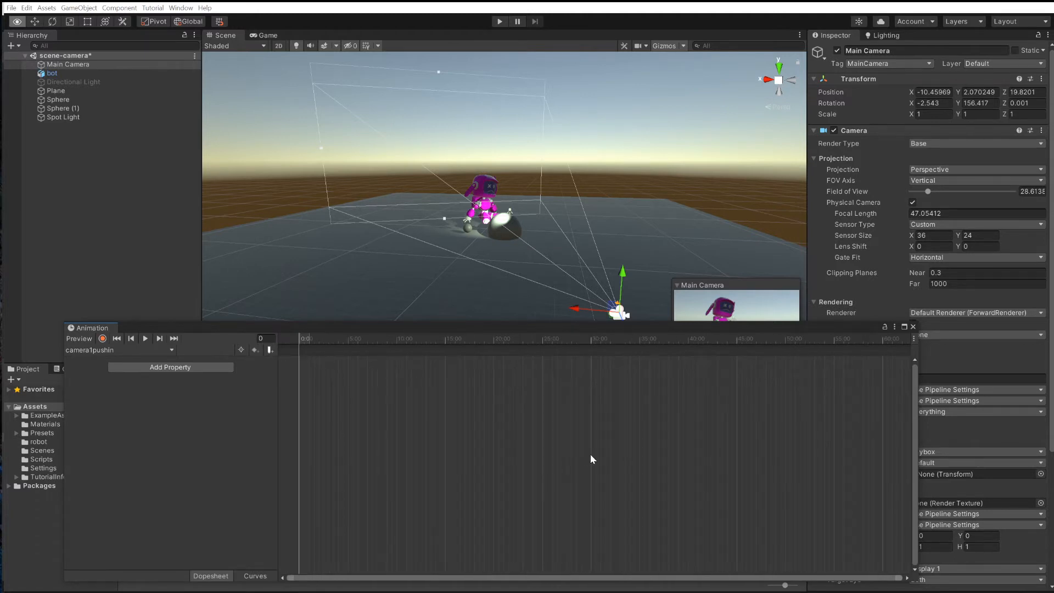
middle_click_drag(591, 453, 696, 444, "alt")
scroll(555, 474, "down", 15)
scroll(555, 474, "up", 5)
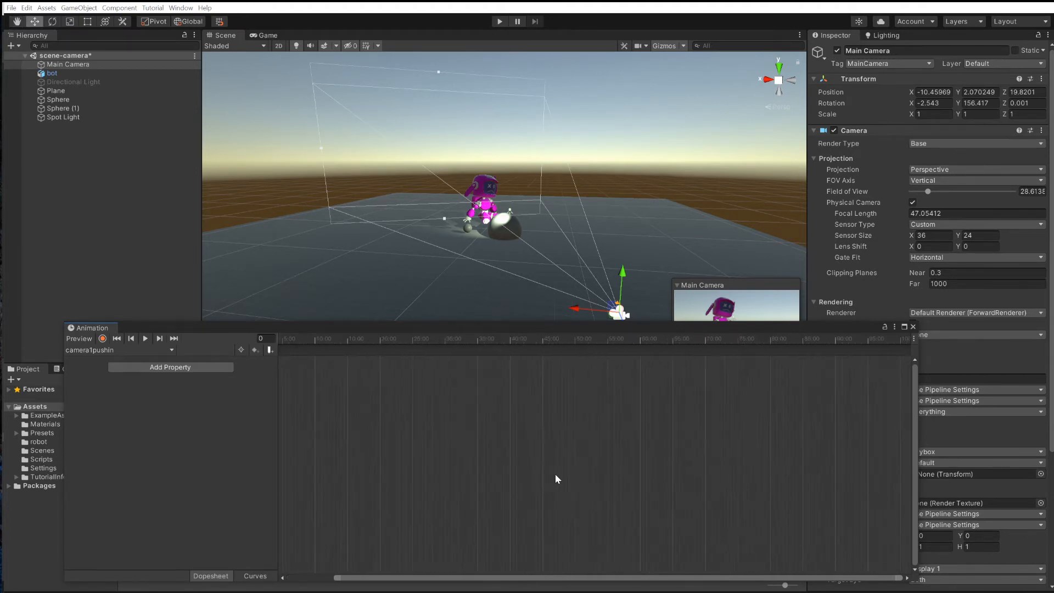
scroll(555, 473, "up", 1)
left_click_drag(413, 577, 286, 574)
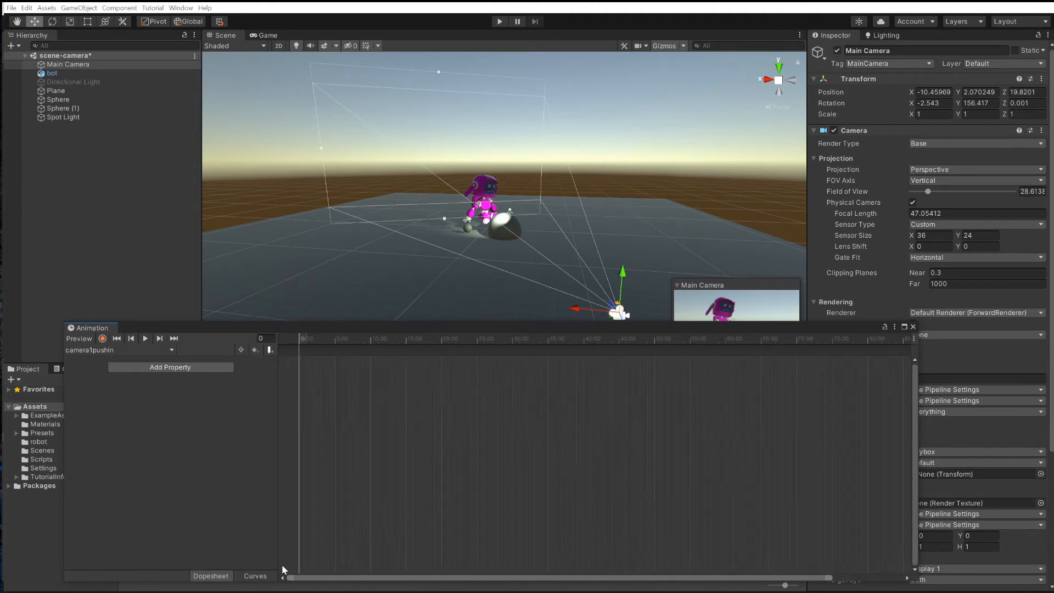
left_click_drag(436, 327, 410, 330)
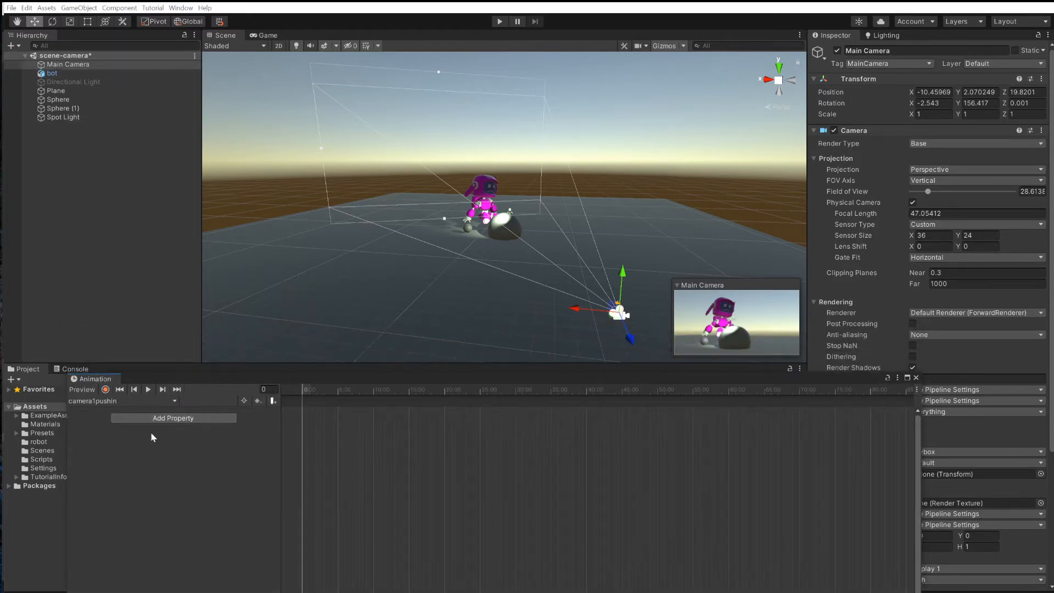
Add the Main Camera's Transform Position property to the camera1pushin clip
left_click(167, 419)
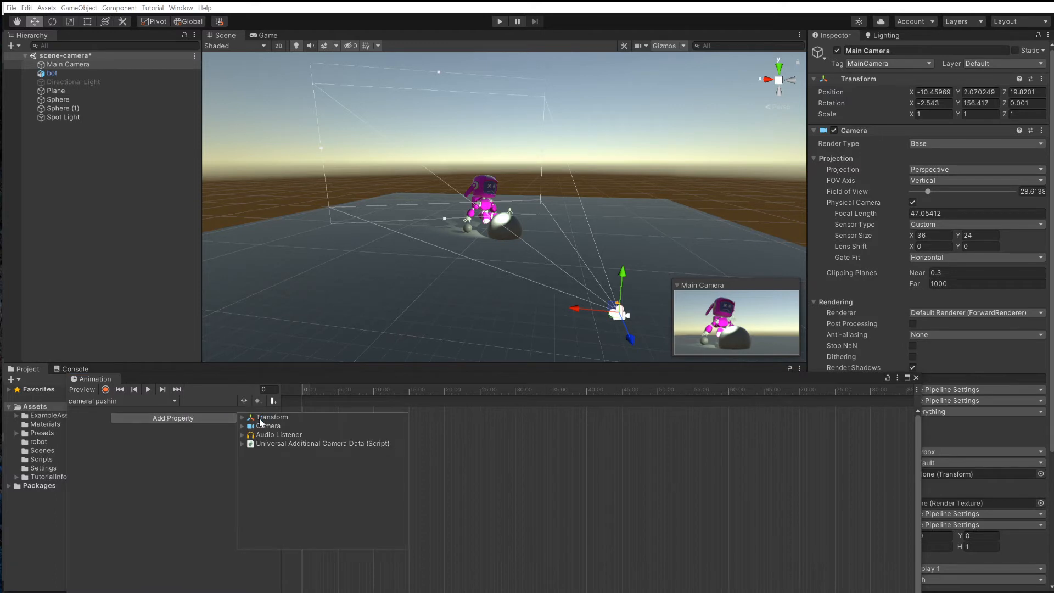
left_click(241, 426)
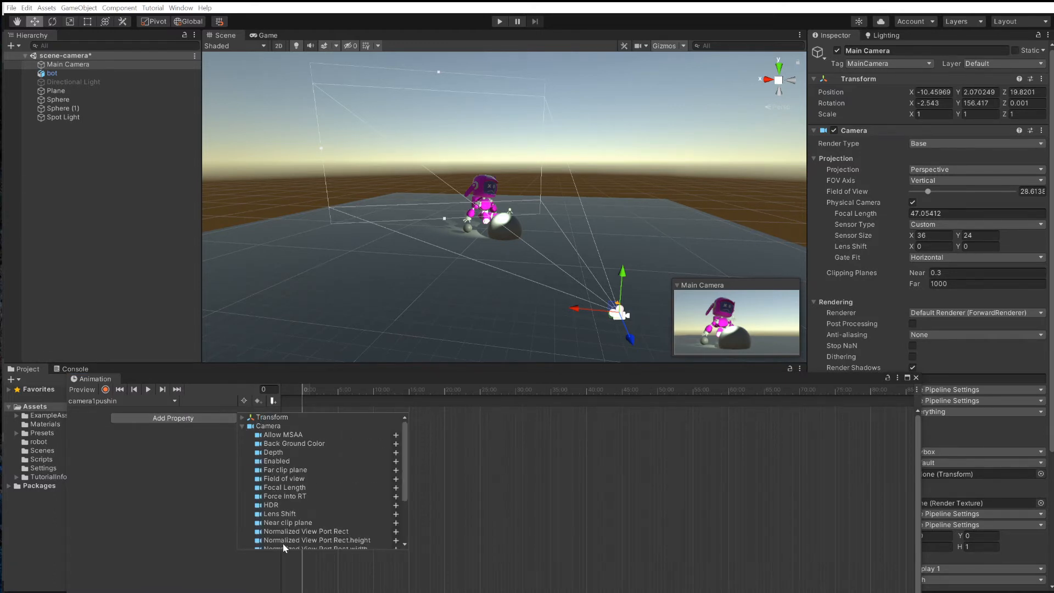
left_click(242, 426)
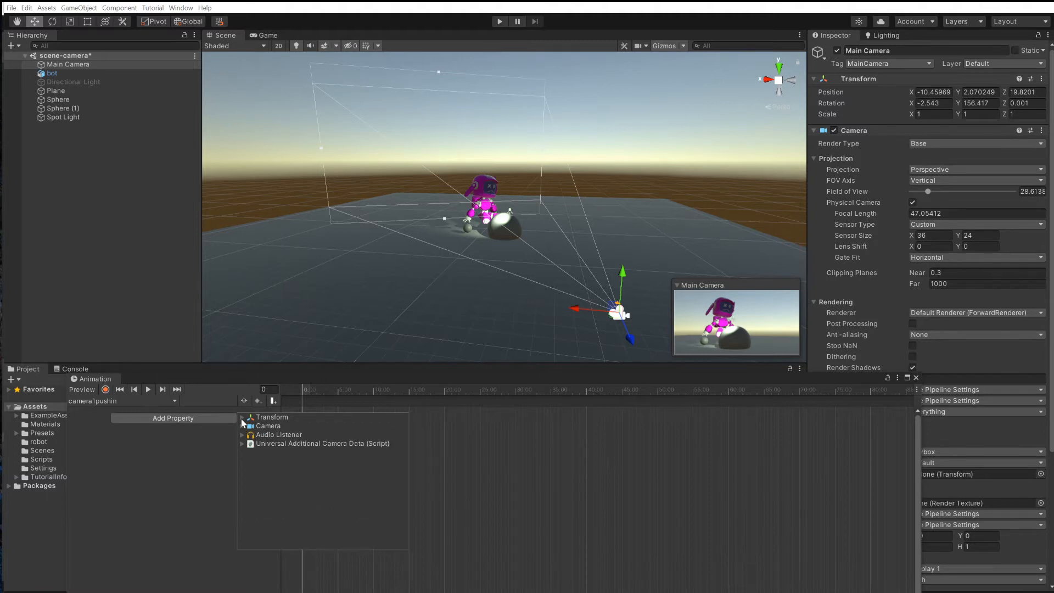
left_click(242, 417)
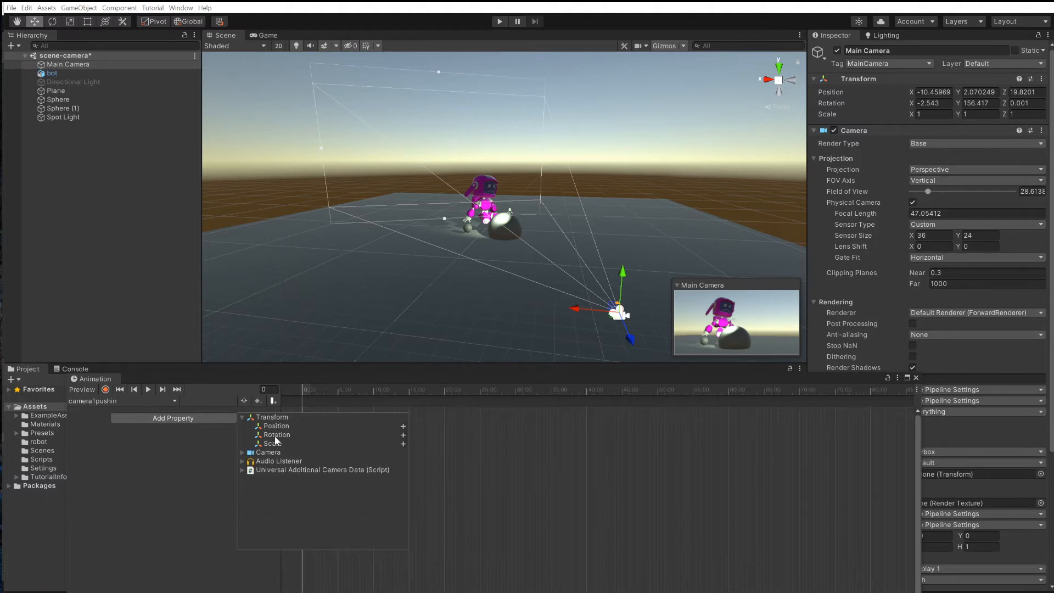
left_click(403, 426)
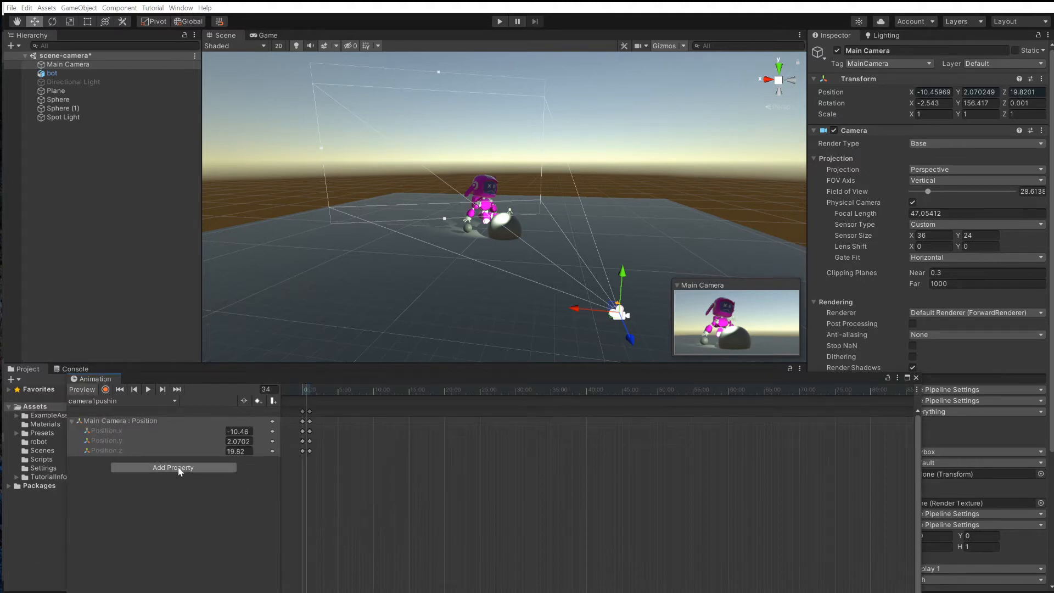
Add the Main Camera's Transform Rotation property to the camera1pushin clip
left_click(180, 468)
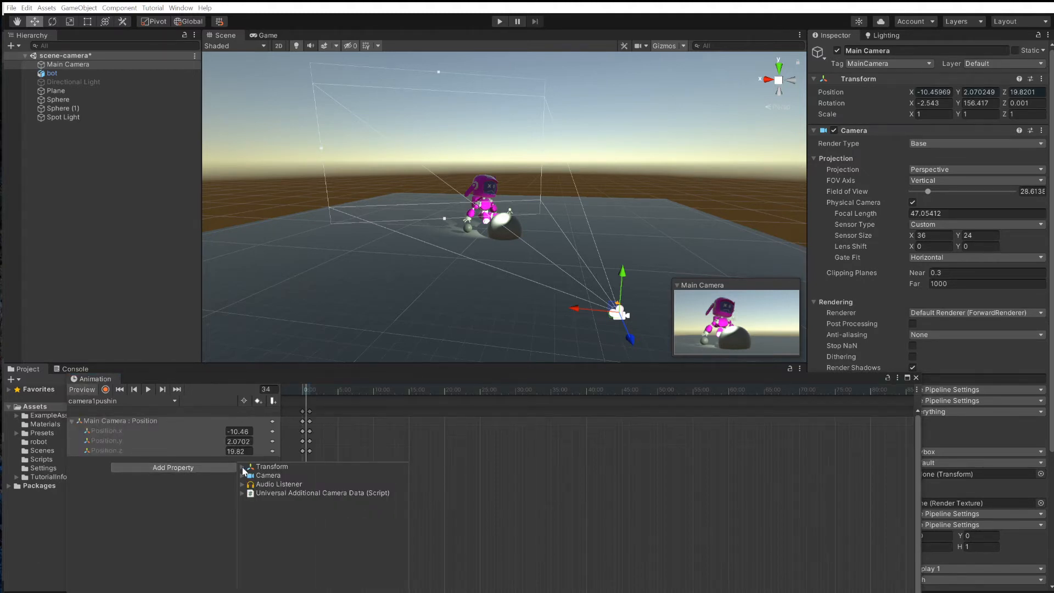
left_click(242, 467)
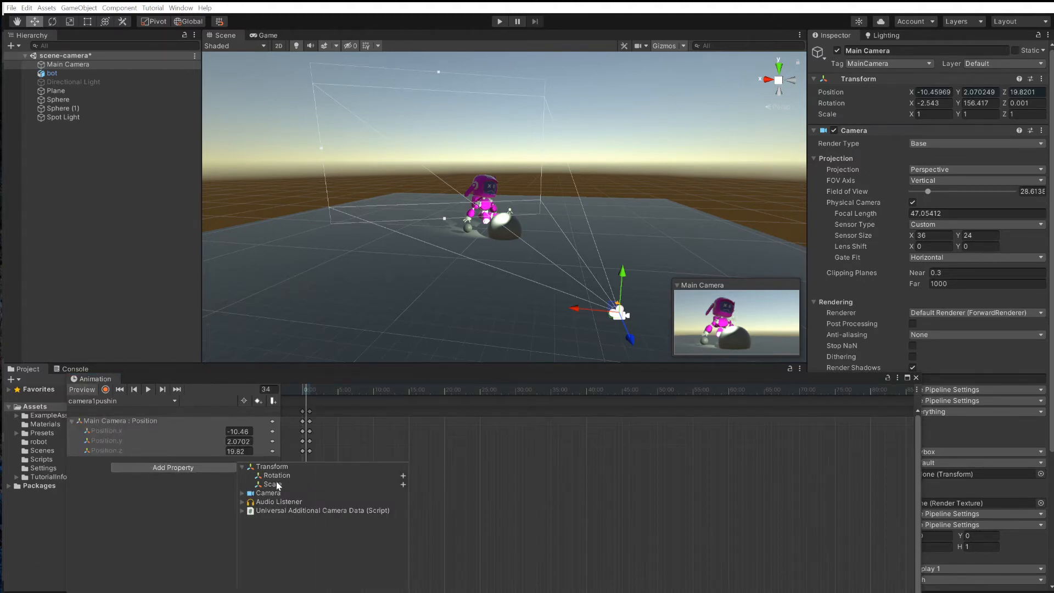
left_click(404, 476)
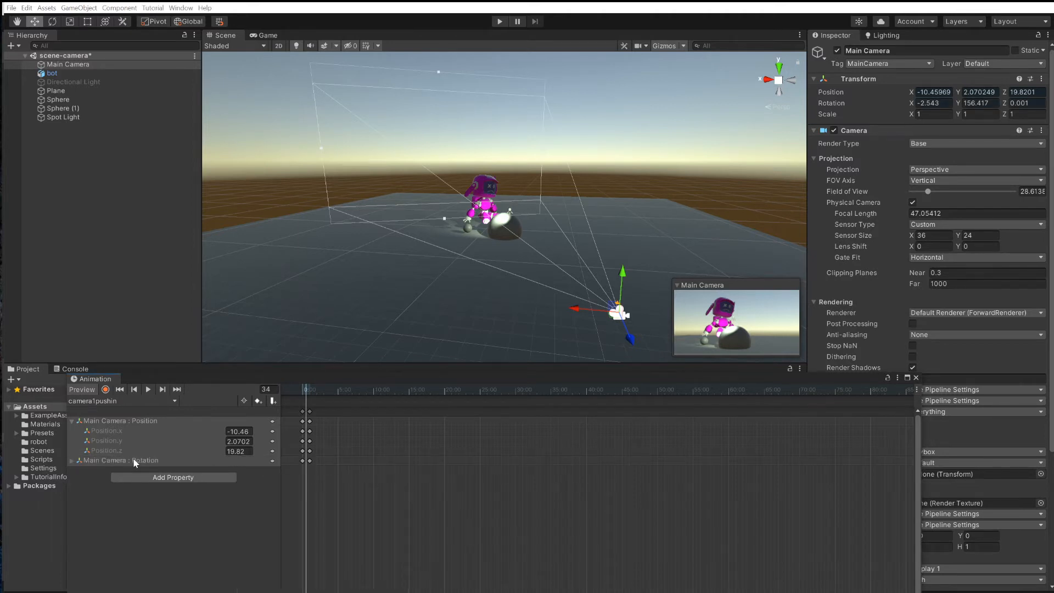
Expand the Rotation channels and delete the duplicate position and rotation keyframes, keeping only those at frame 0
left_click(71, 460)
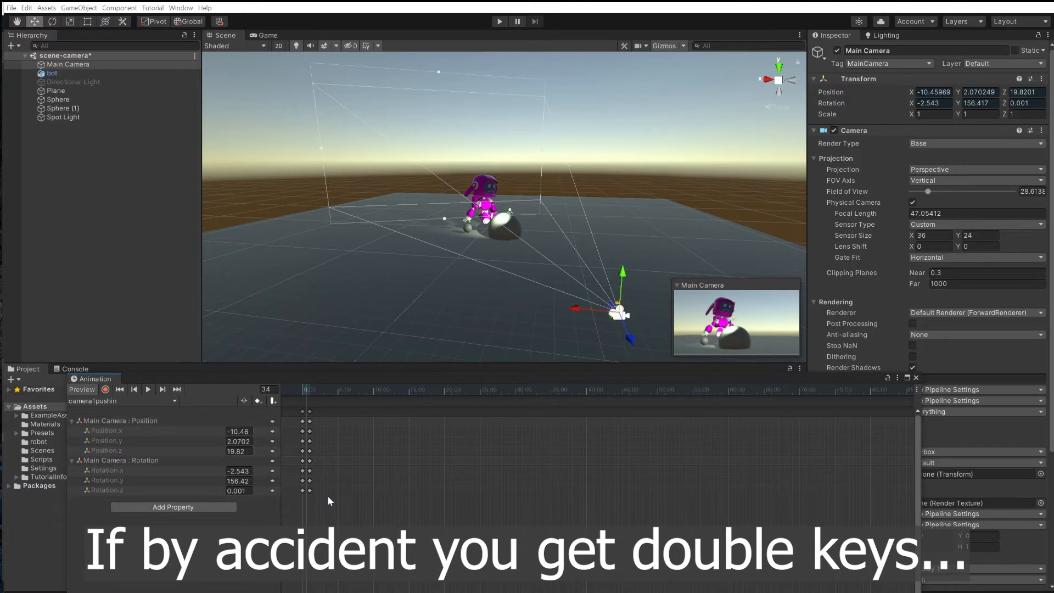
left_click_drag(328, 502, 298, 386)
key("Delete")
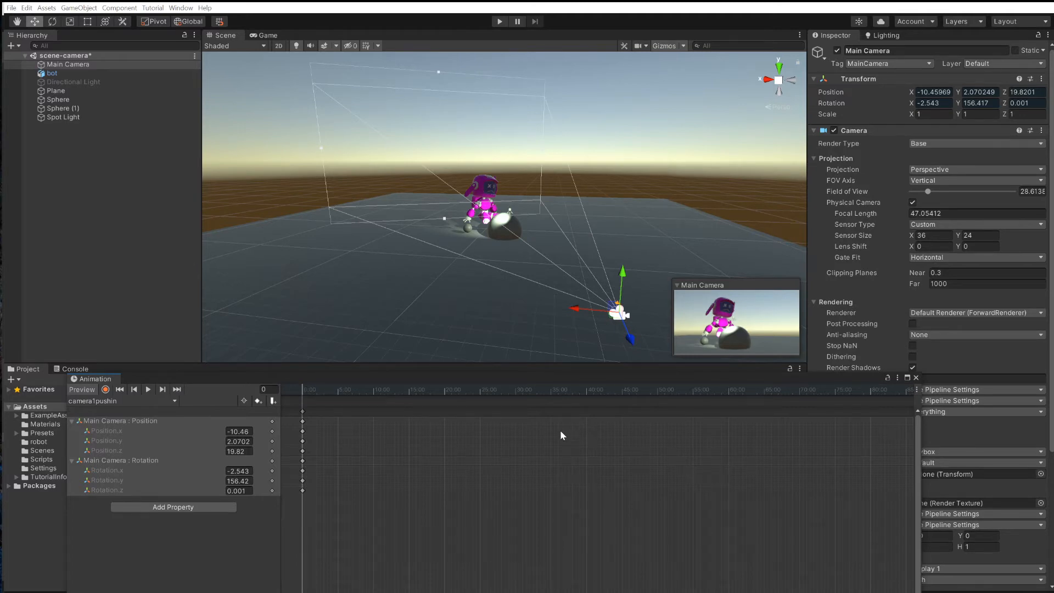
At frame 300, move the Main Camera closer to the robot, to X -7.53 and Z 11.86
left_click_drag(550, 275, 574, 329, "alt")
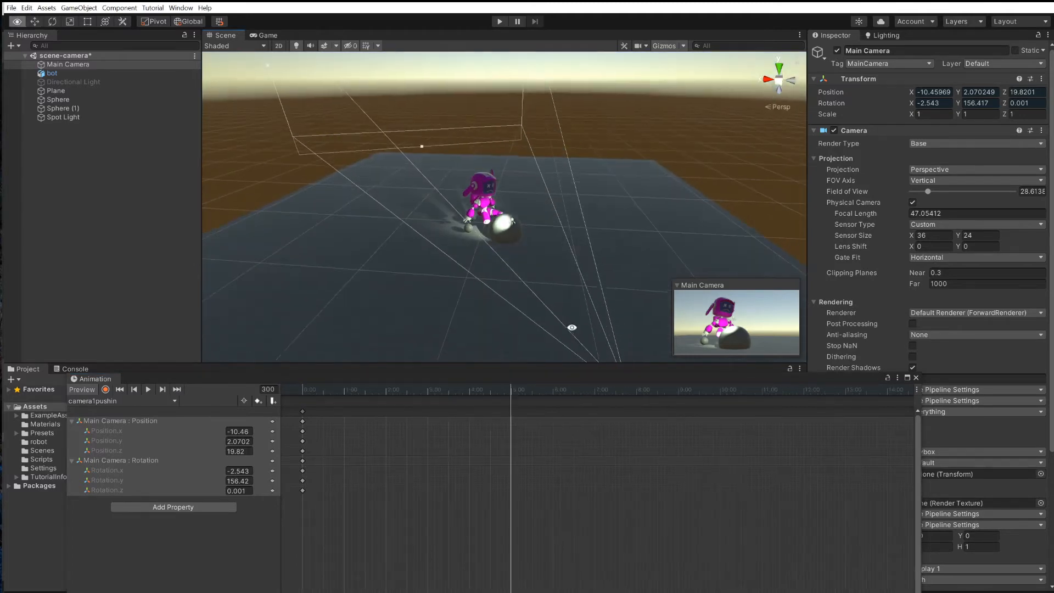
middle_click_drag(591, 324, 560, 222)
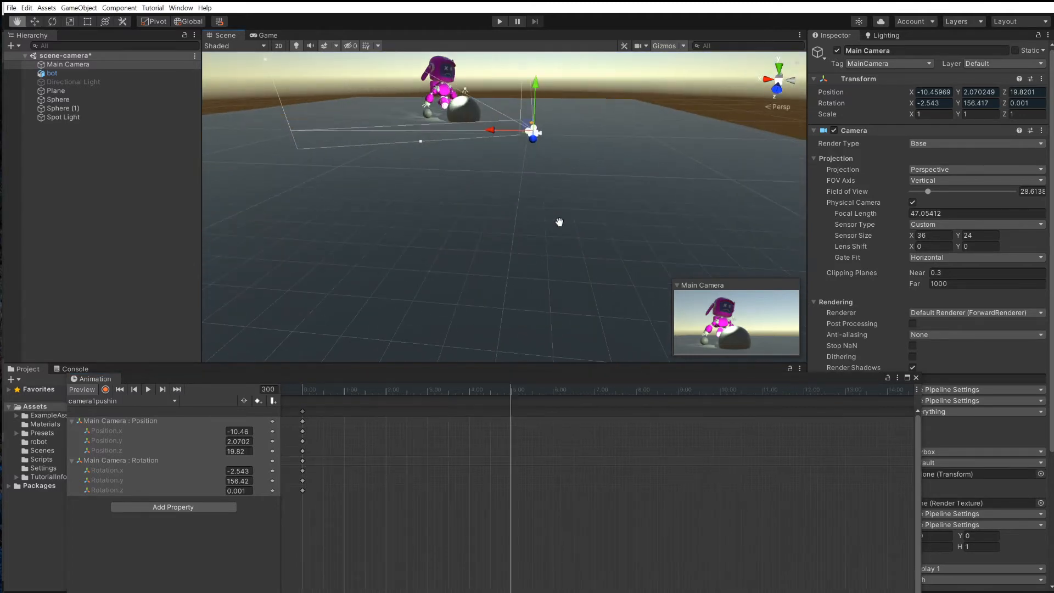
left_click_drag(558, 222, 557, 300, "alt")
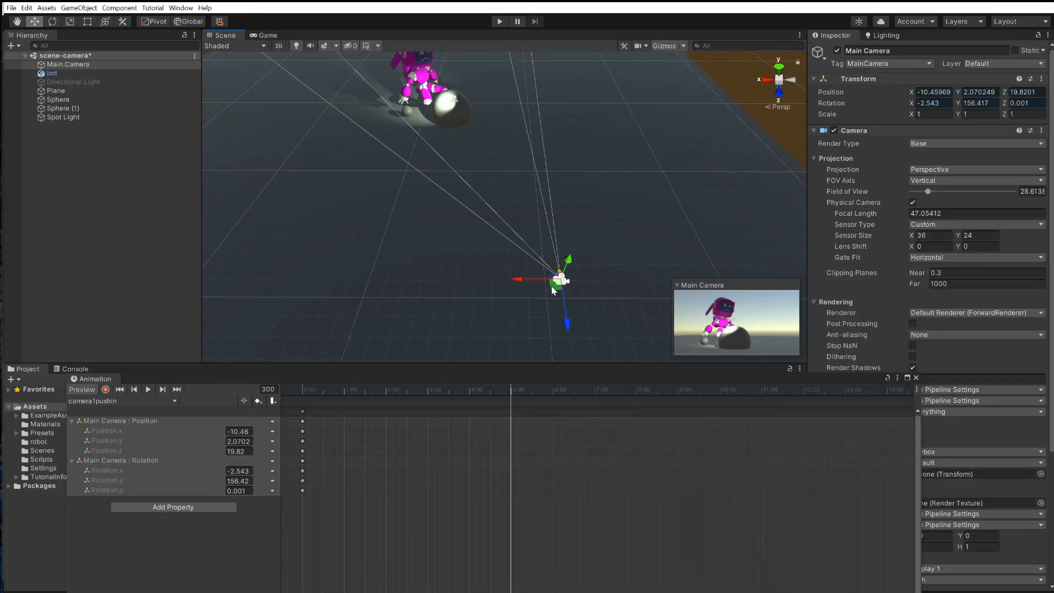
left_click_drag(430, 285, 376, 217)
left_click_drag(535, 271, 499, 173)
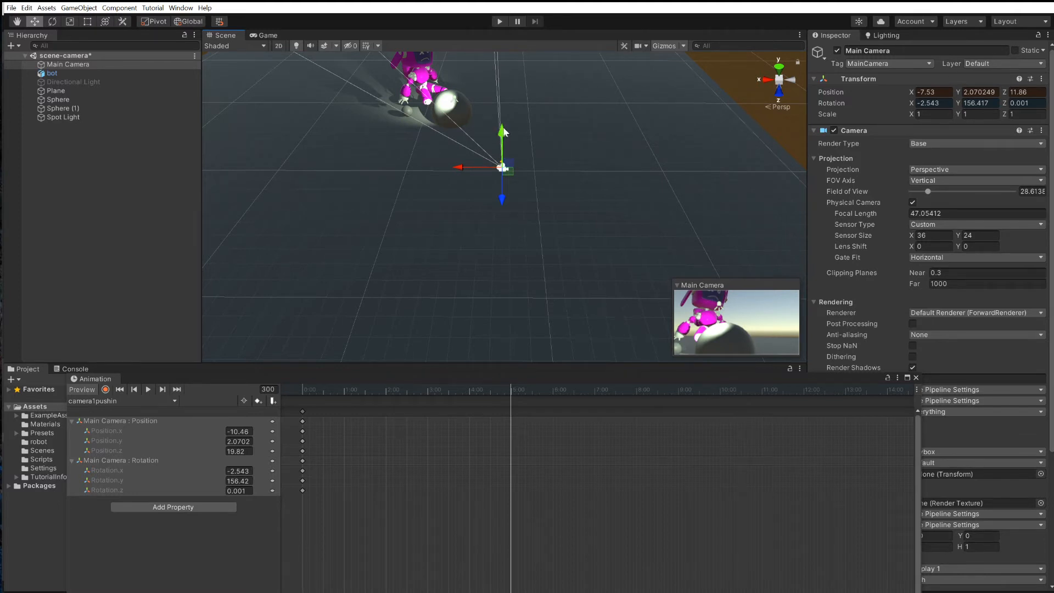
Raise and shift the Main Camera to X -6.82, Y 3.14, and rotate it to 153.793 about Y to reframe the robot
left_click_drag(503, 135, 452, 156)
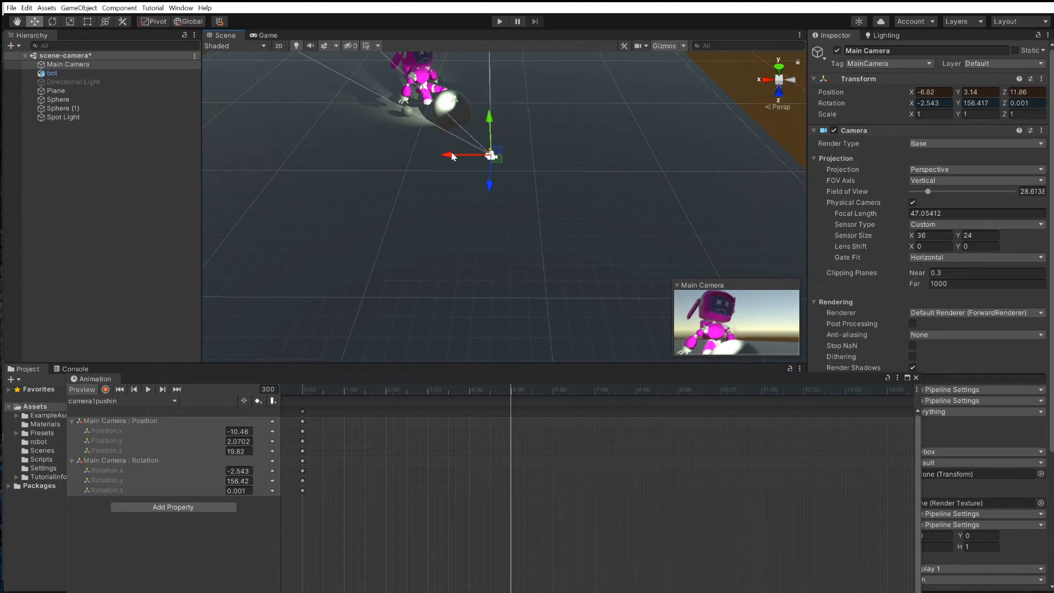
left_click(51, 21)
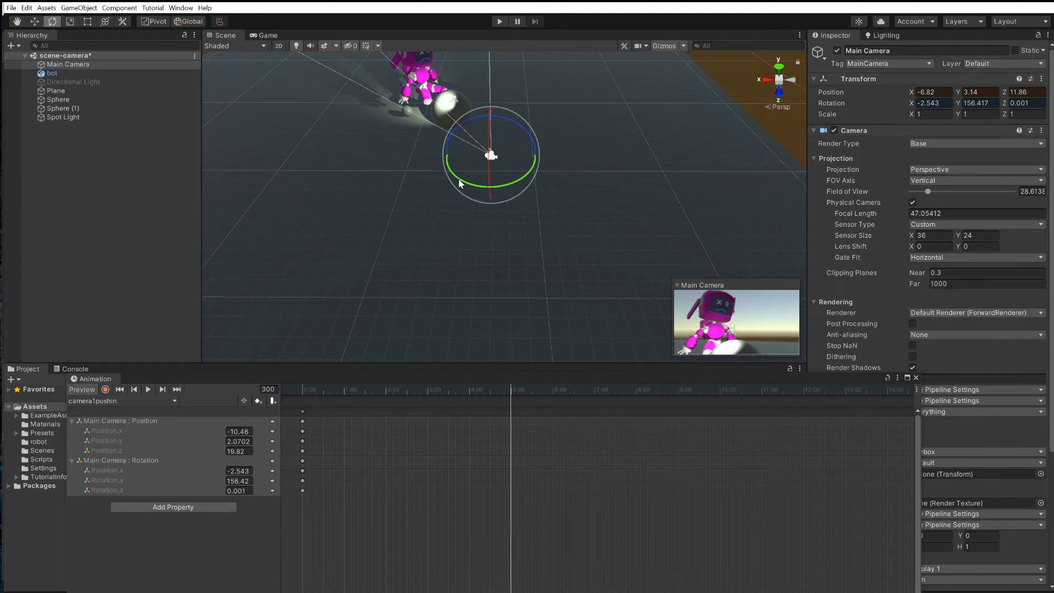
left_click_drag(459, 182, 462, 181)
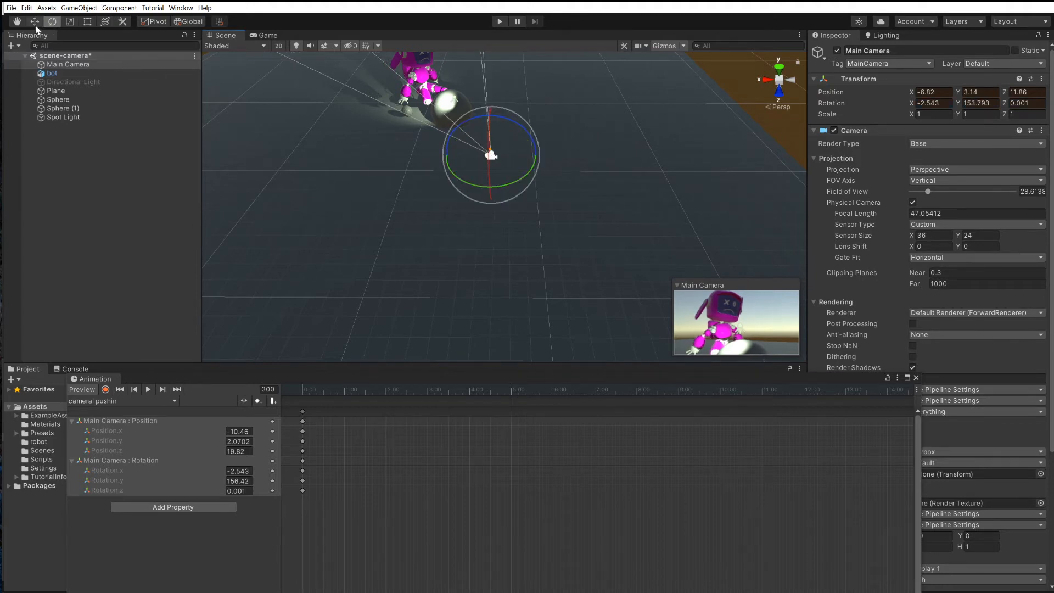
Move the Main Camera to X -5.82, Y 3.38, Z 12.07 and add position and rotation keyframes at frame 300
key("w")
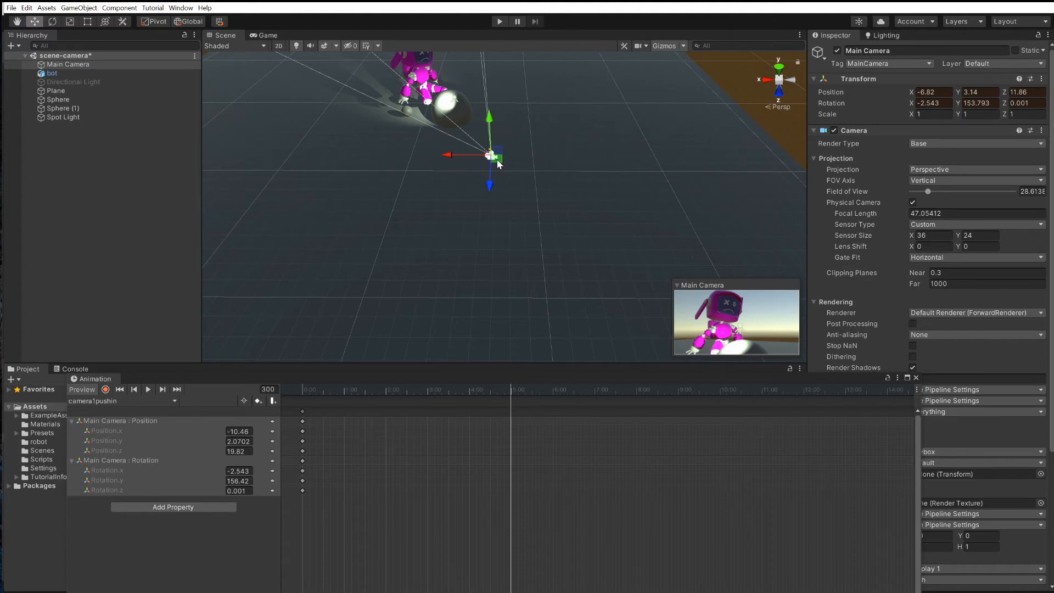
left_click_drag(497, 159, 469, 112)
left_click_drag(482, 154, 483, 162)
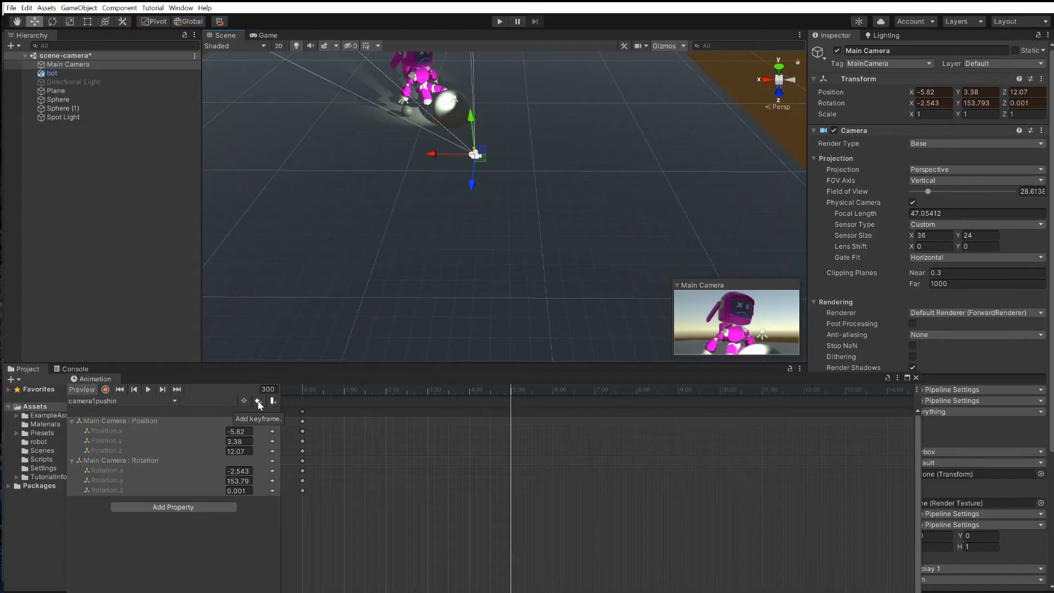
left_click(258, 402)
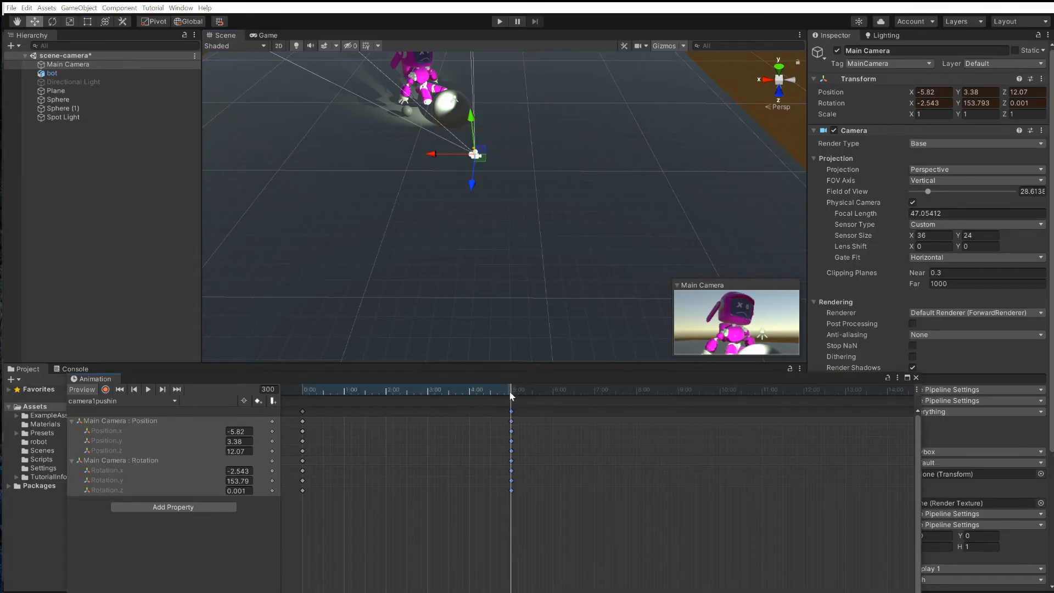
Scrub the camera1pushin timeline back to frame 0 and play the clip to preview the push-in
left_click_drag(510, 394, 437, 400)
left_click_drag(395, 402, 360, 402)
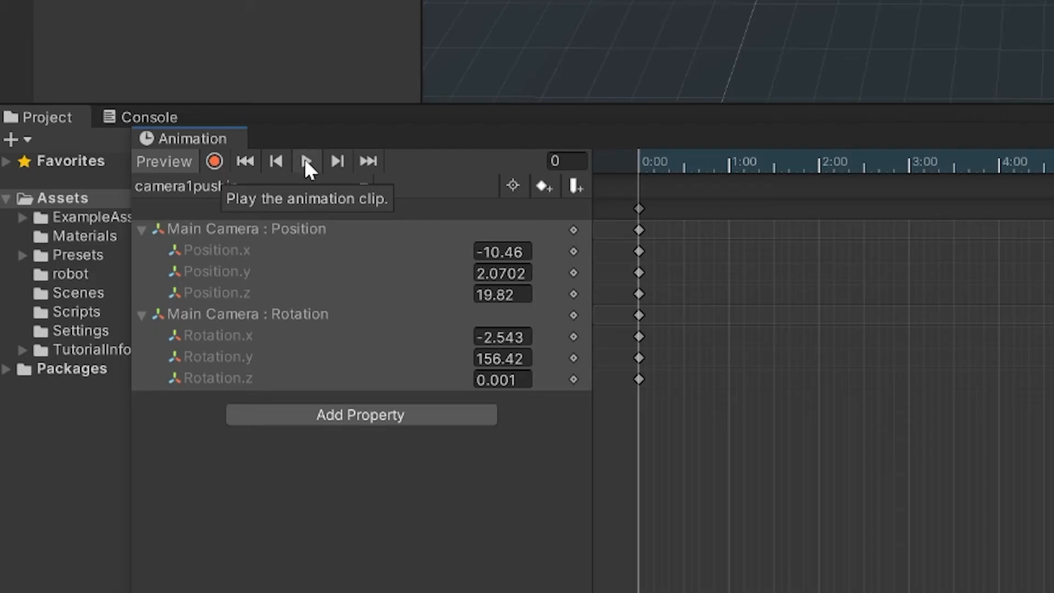
left_click(305, 162)
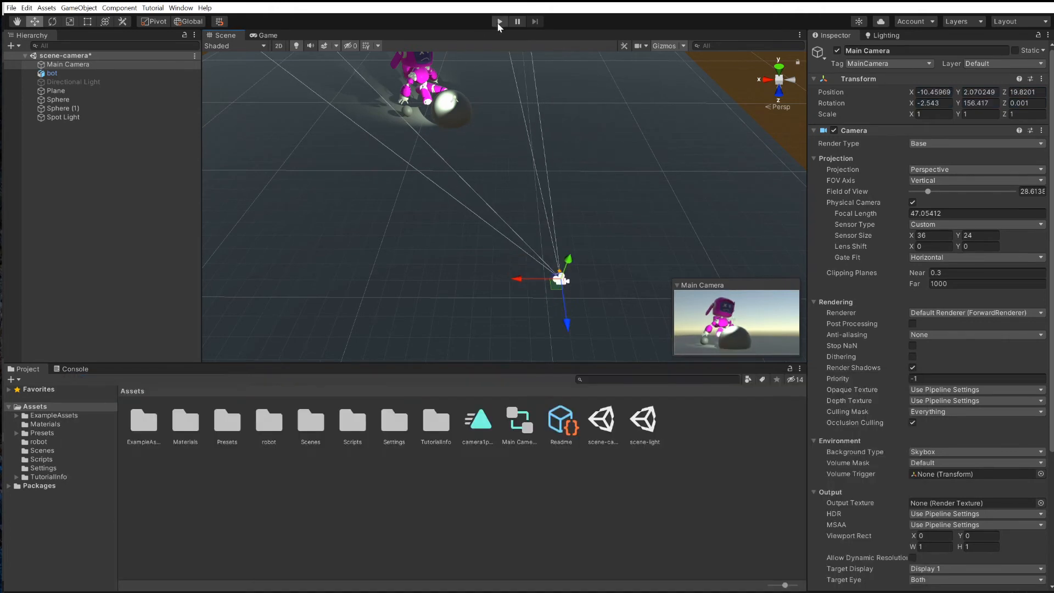
Play the scene in the Game view to check the camera push-in, and stop playback
left_click(266, 35)
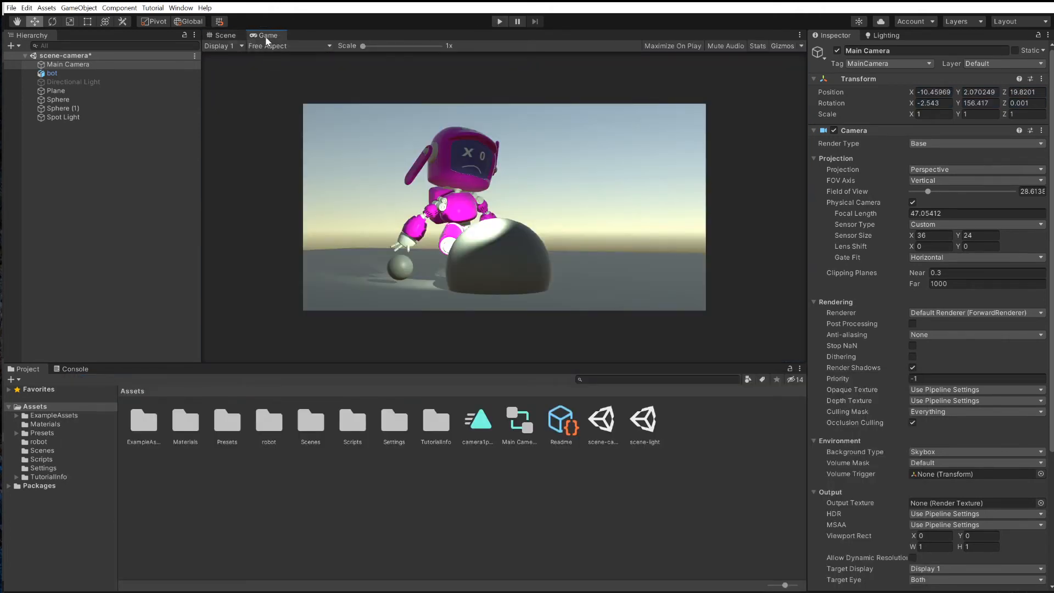
left_click(500, 22)
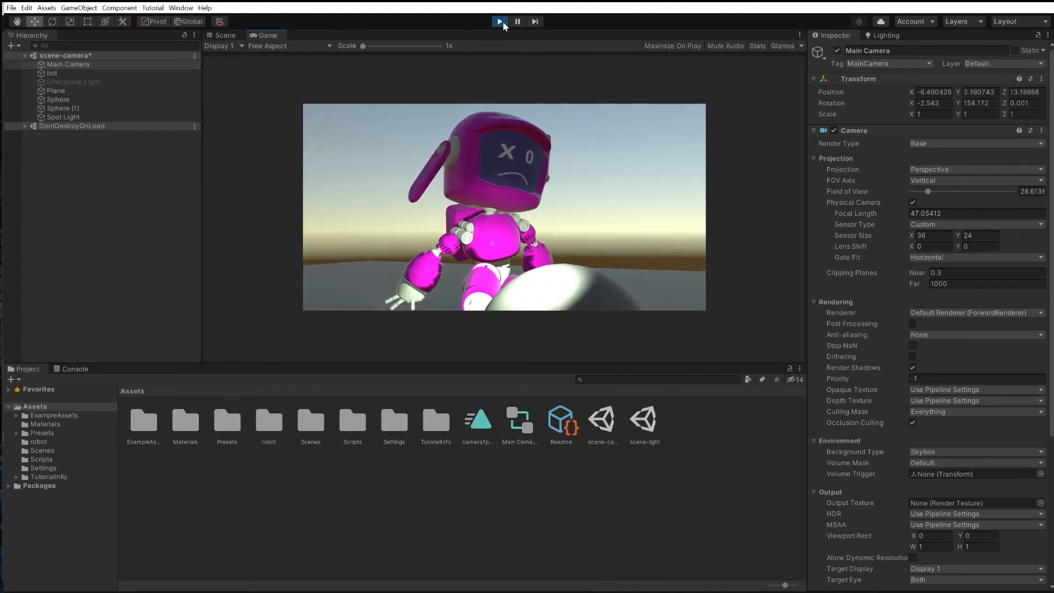
left_click(499, 22)
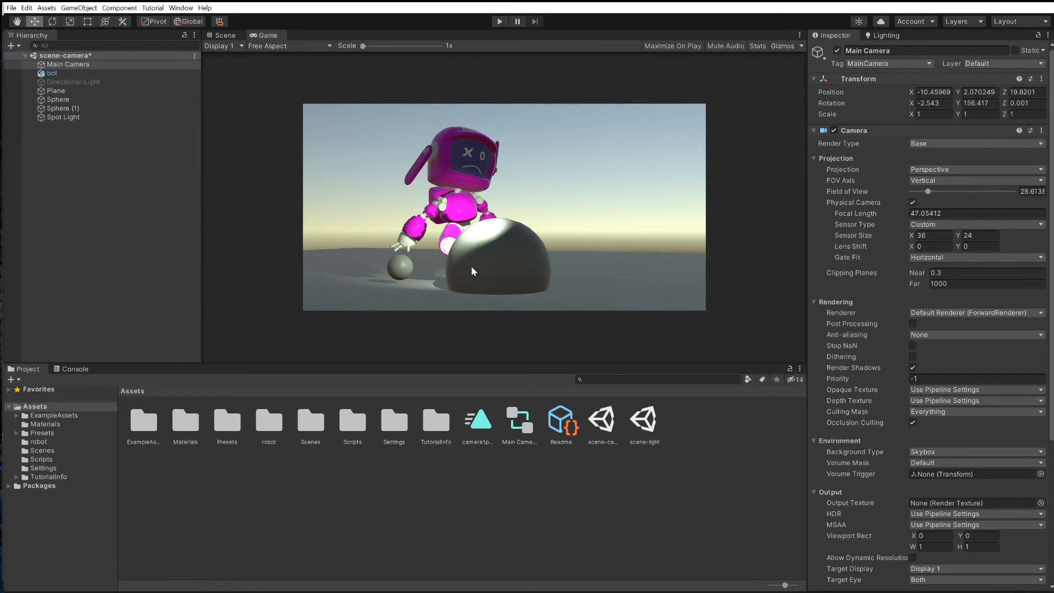
Return to the Scene view and turn off Loop Time for the camera1pushin animation clip
left_click(224, 36)
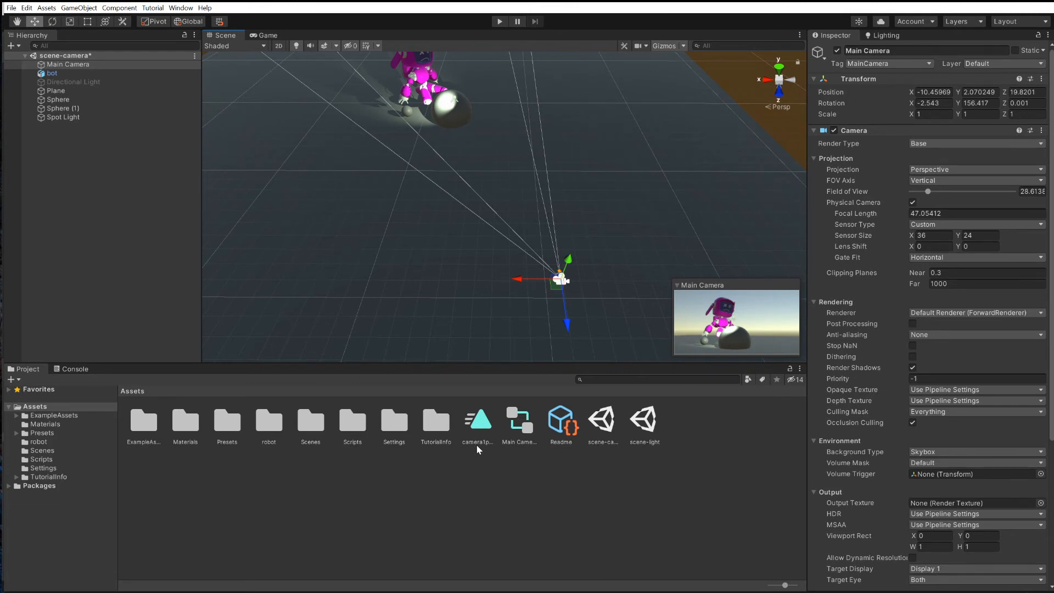
left_click(482, 429)
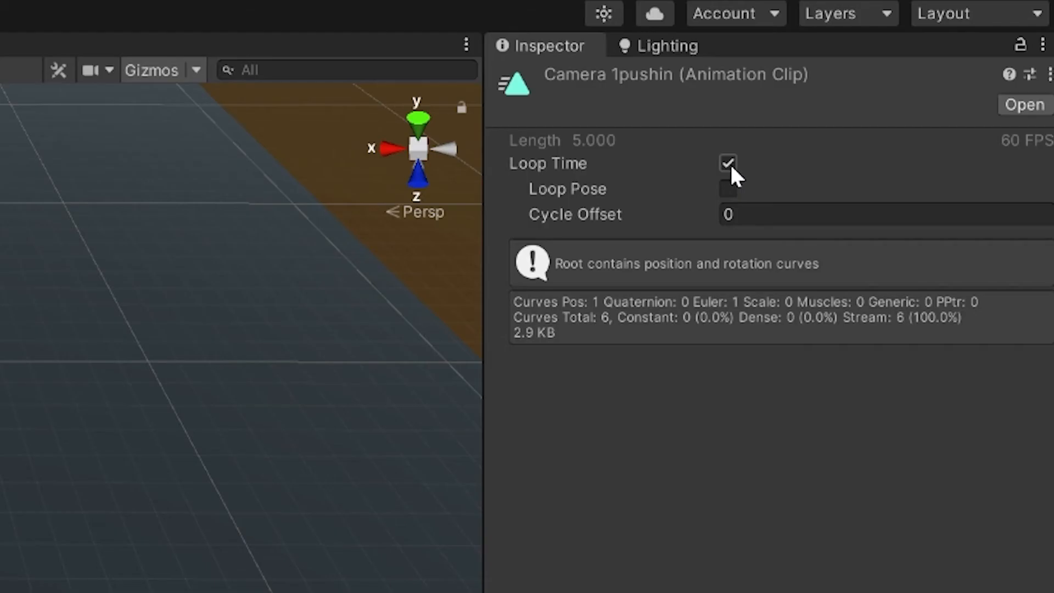
left_click(728, 163)
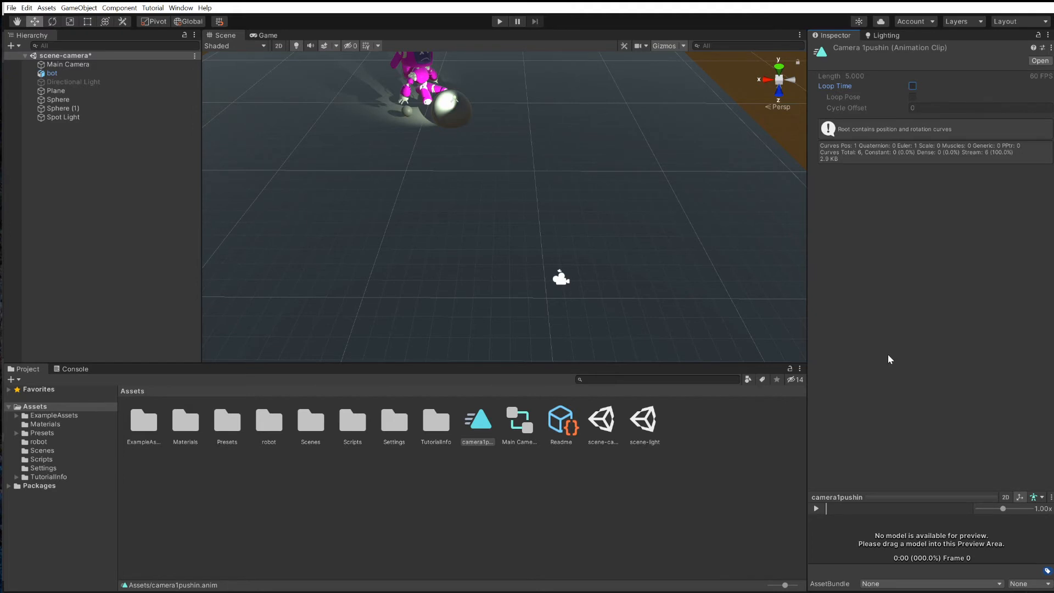
Play the scene in the Game view to check the camera move without looping, and save the scene
left_click(265, 35)
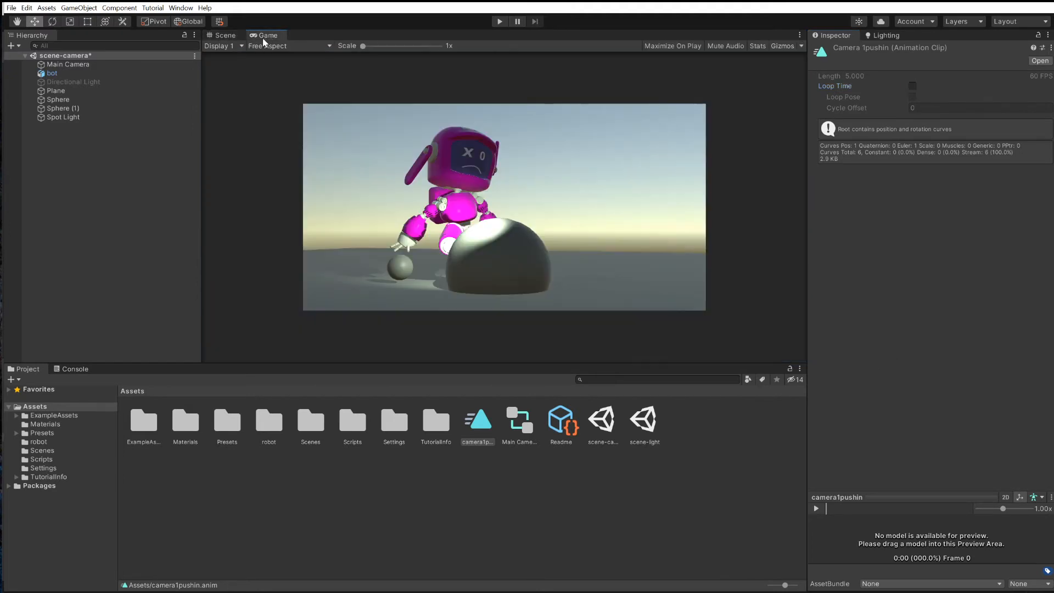
left_click(501, 22)
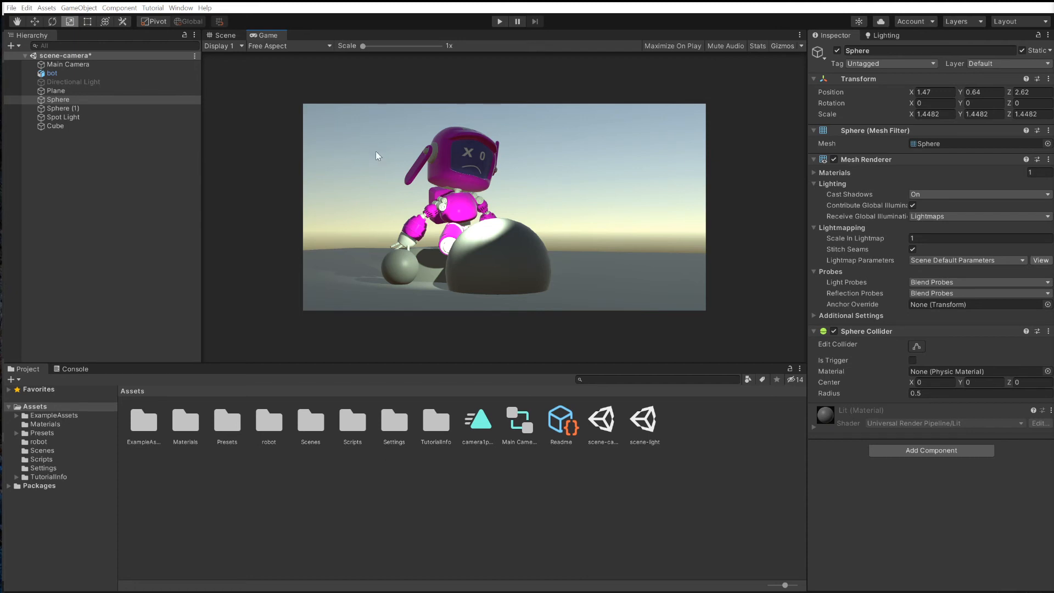
left_click(231, 36)
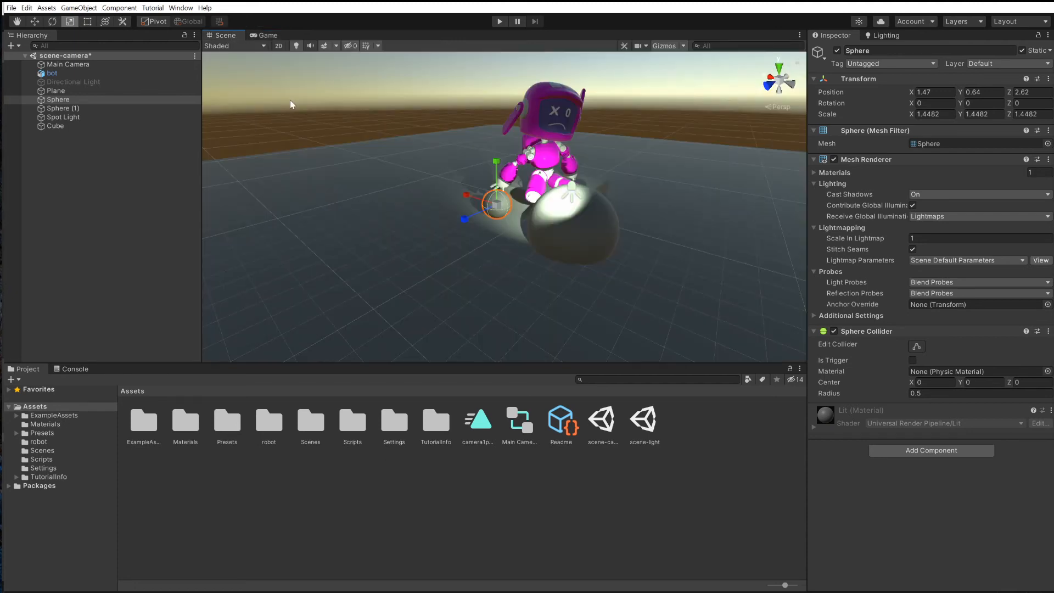
key("ctrl+s")
Enable Preview Packages in the Package Manager's advanced project settings and close the settings window
left_click(185, 8)
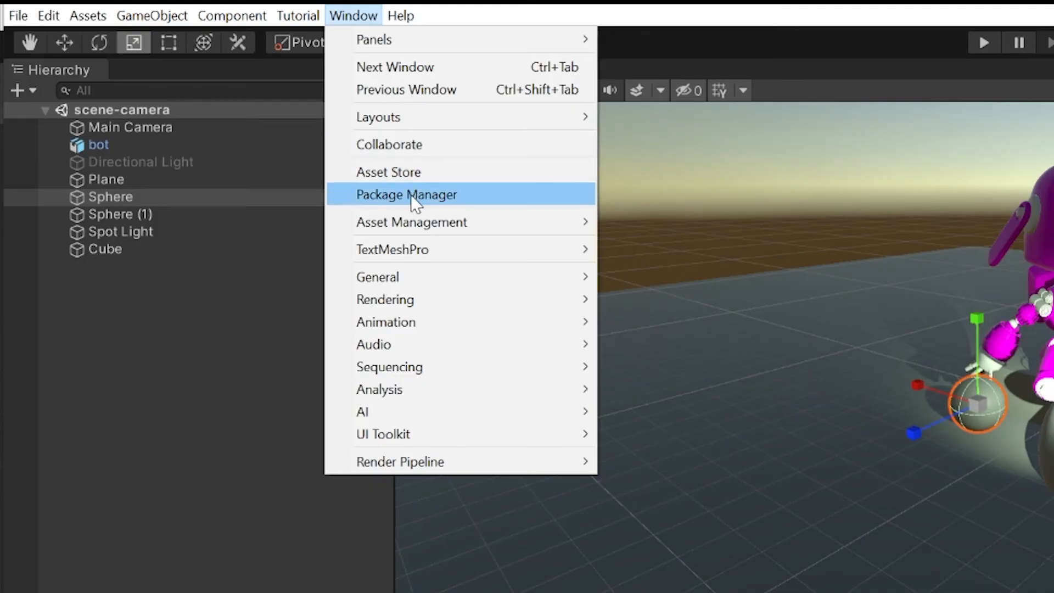
left_click(411, 194)
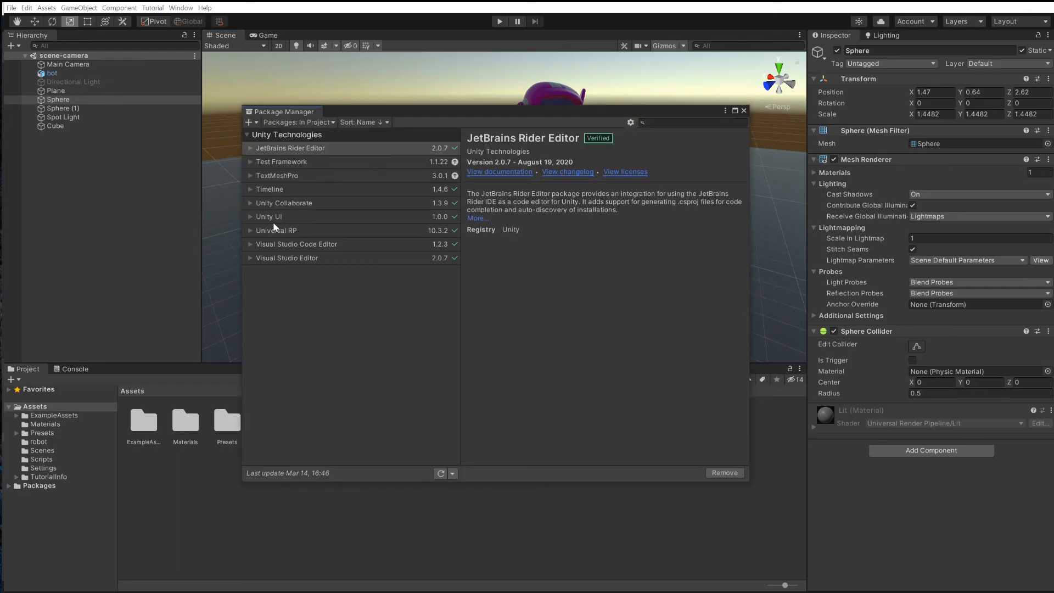
left_click(631, 122)
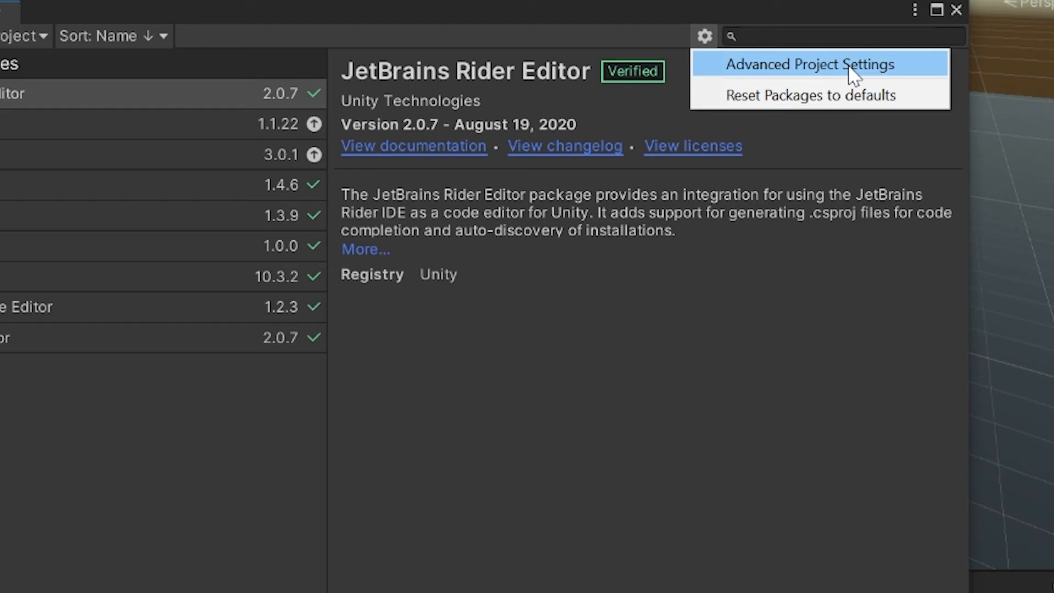
left_click(849, 67)
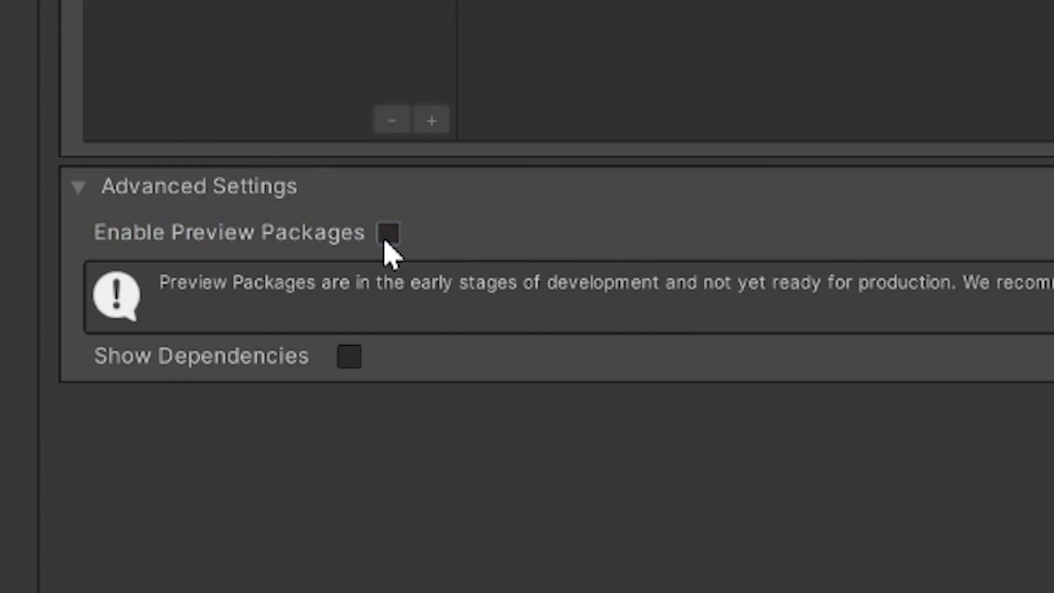
left_click(353, 264)
left_click(551, 320)
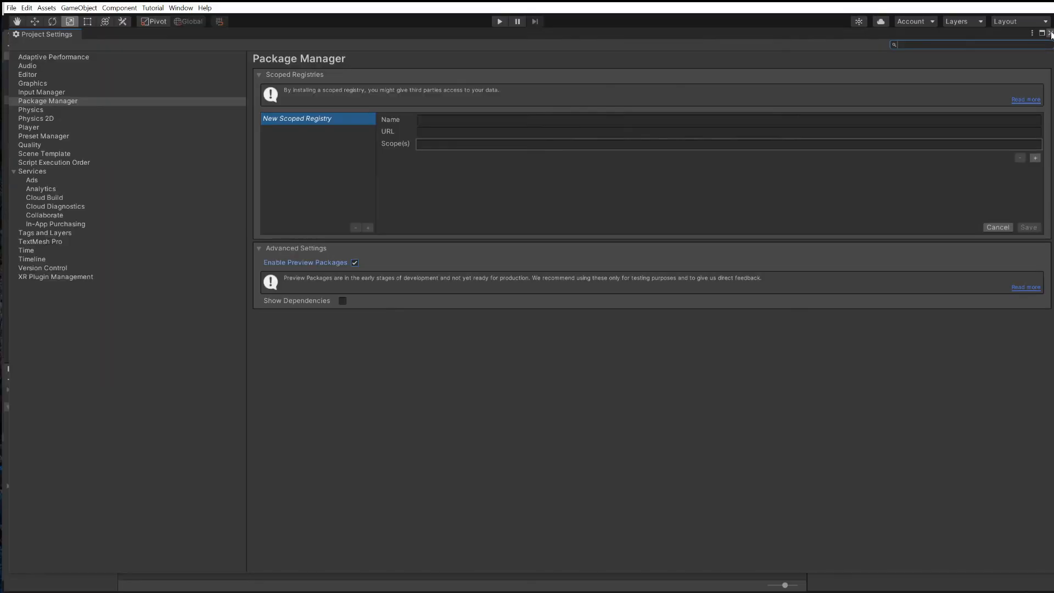
left_click(1048, 35)
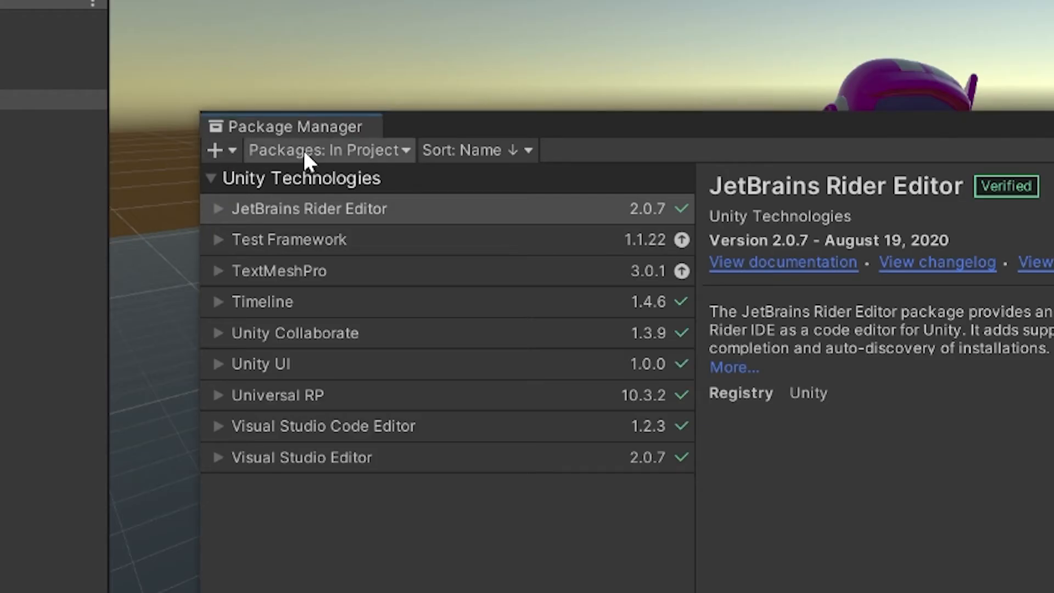
Search the Unity Registry packages for "record", install Unity Recorder, and close the Package Manager
left_click(303, 151)
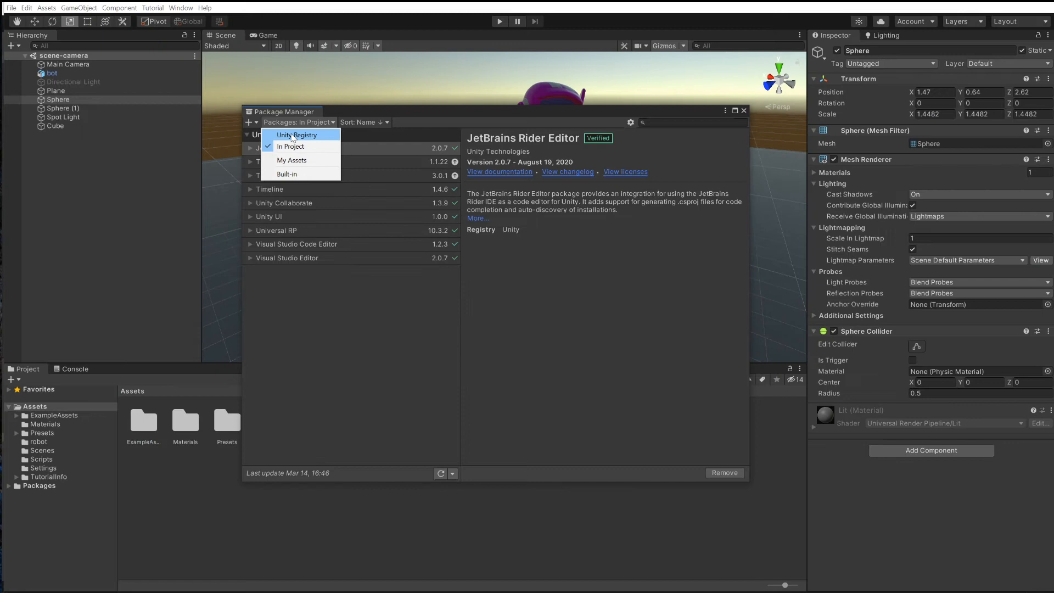
left_click(315, 181)
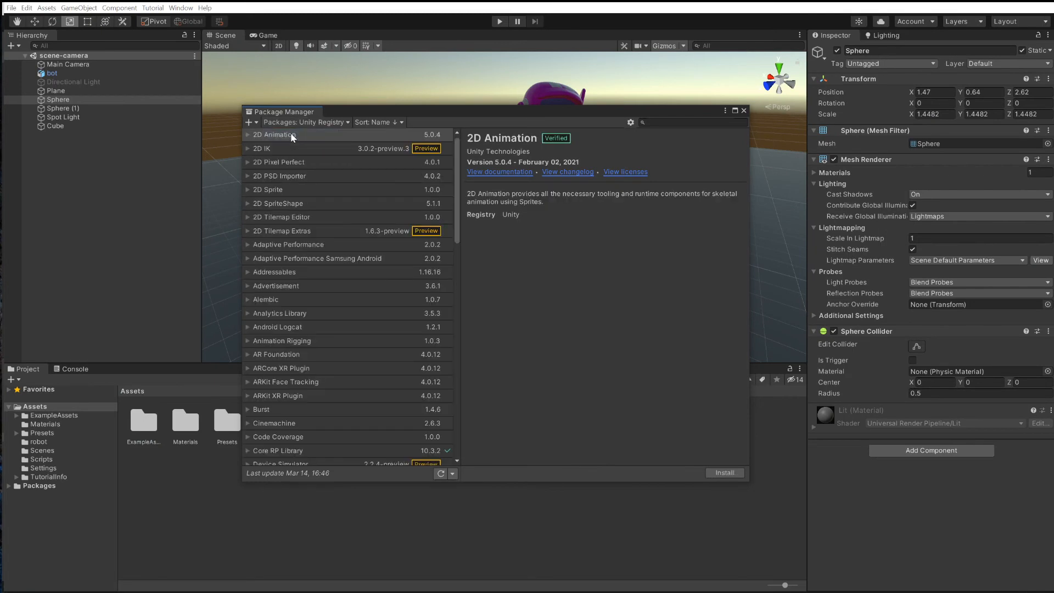
left_click(678, 125)
type("re")
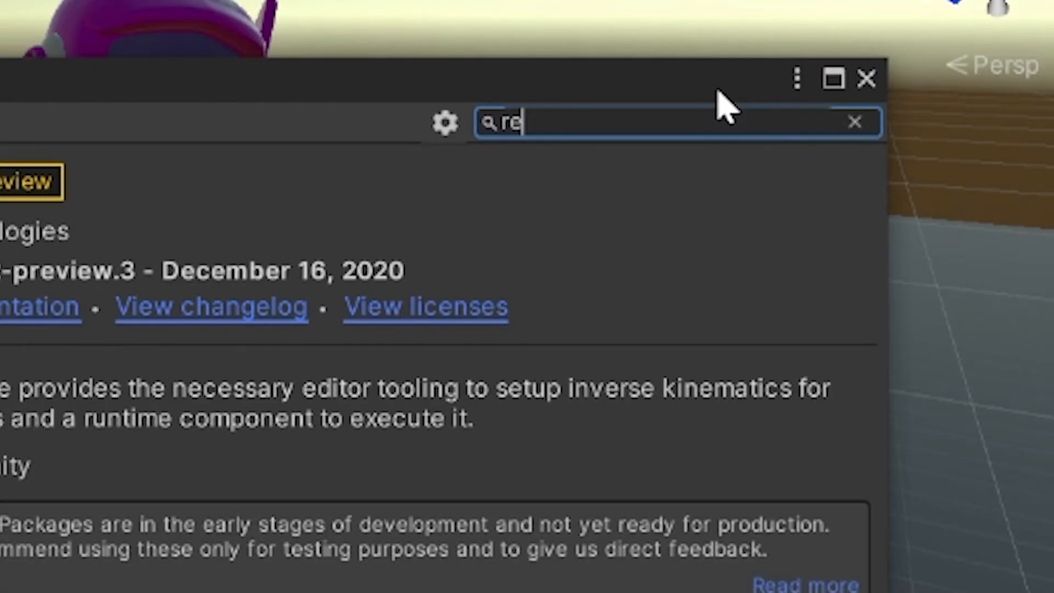
type("cord")
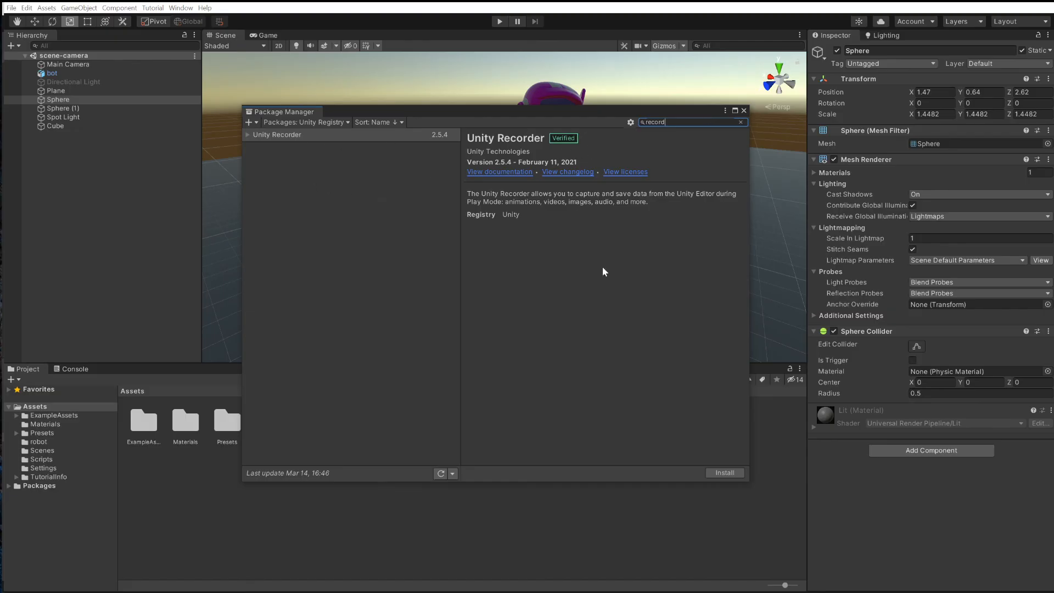
left_click(723, 473)
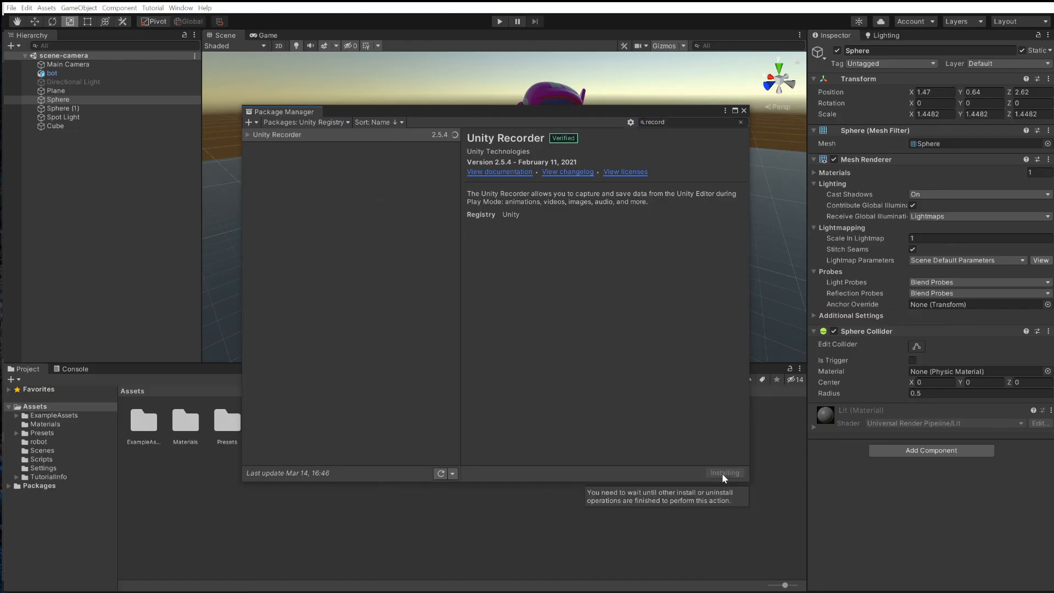
left_click(744, 110)
Open the Recorder window and add a Movie recorder
left_click(181, 8)
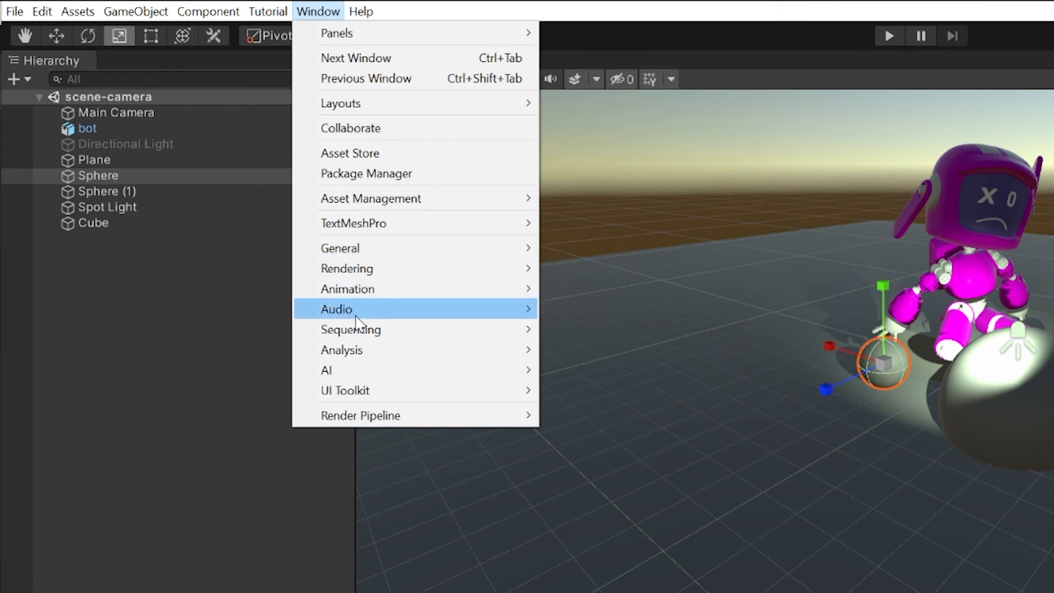
mouse_move(353, 248)
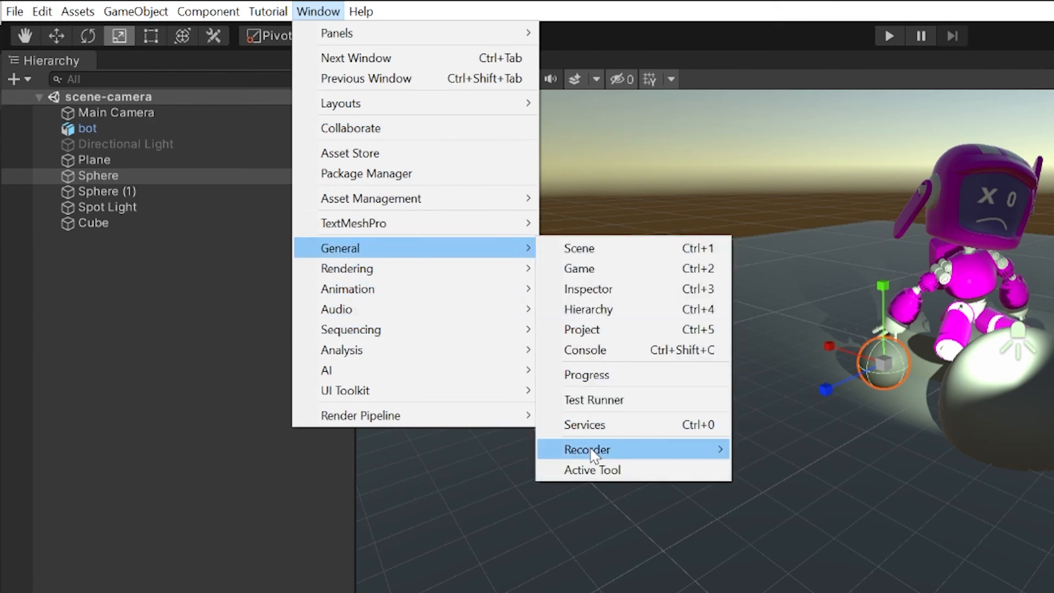
mouse_move(593, 450)
left_click(818, 453)
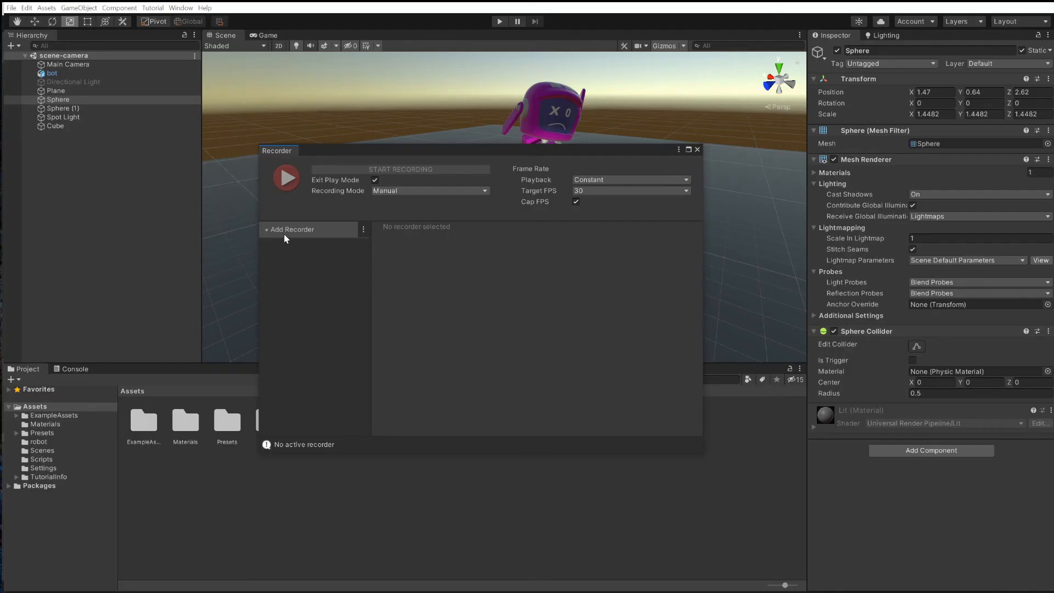
left_click(508, 416)
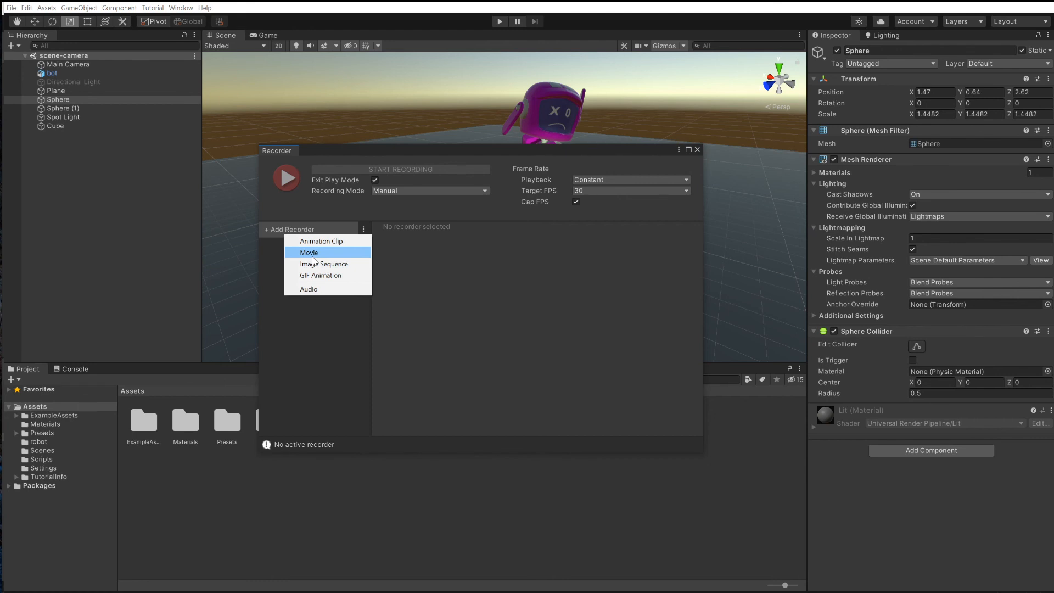
left_click(312, 253)
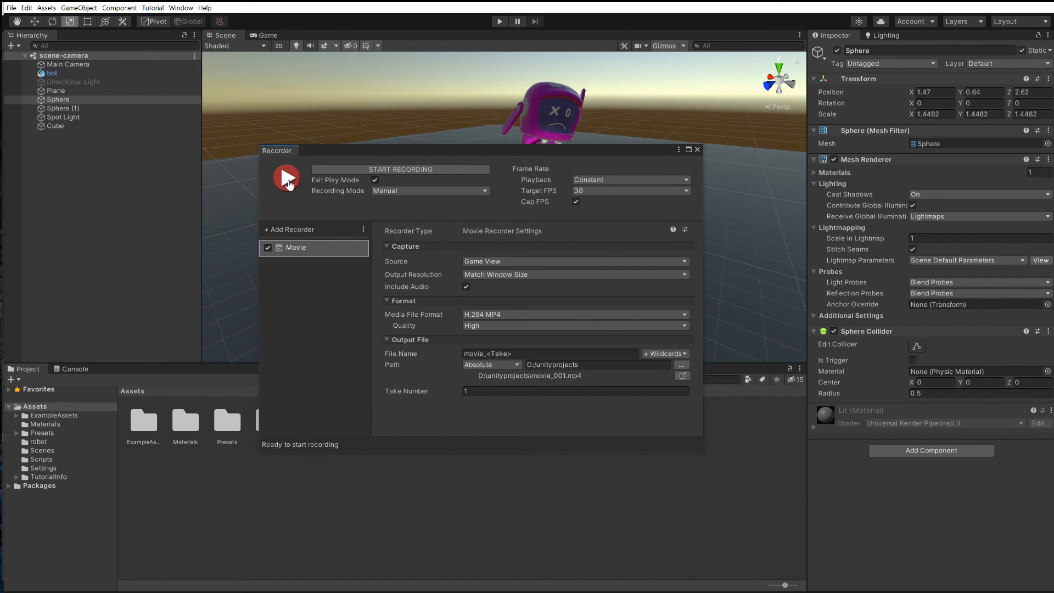
Record the camera push-in with the Movie recorder and stop the recording after the move has played
left_click(288, 180)
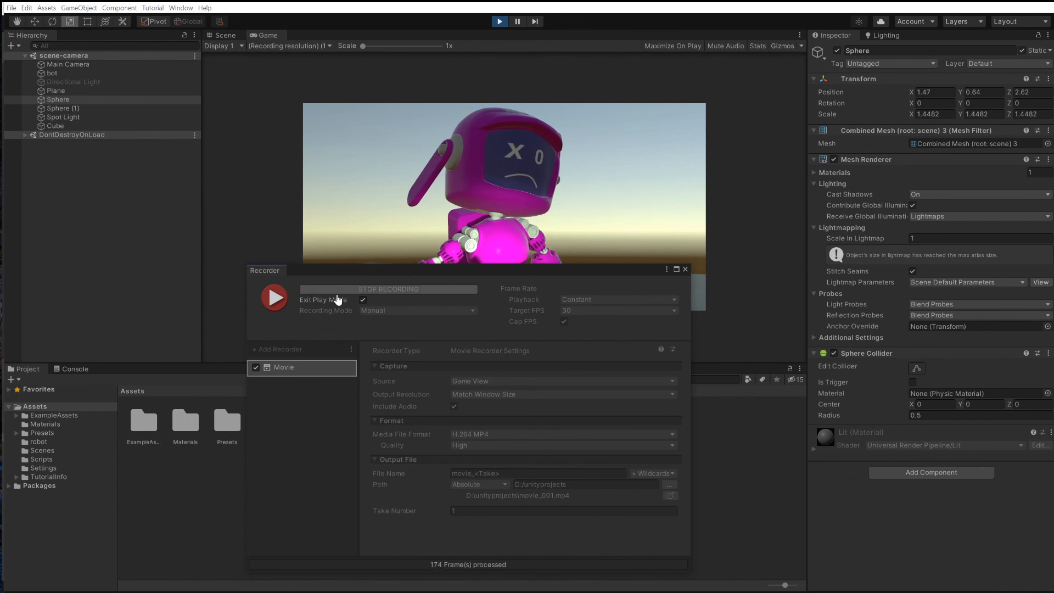
left_click(276, 304)
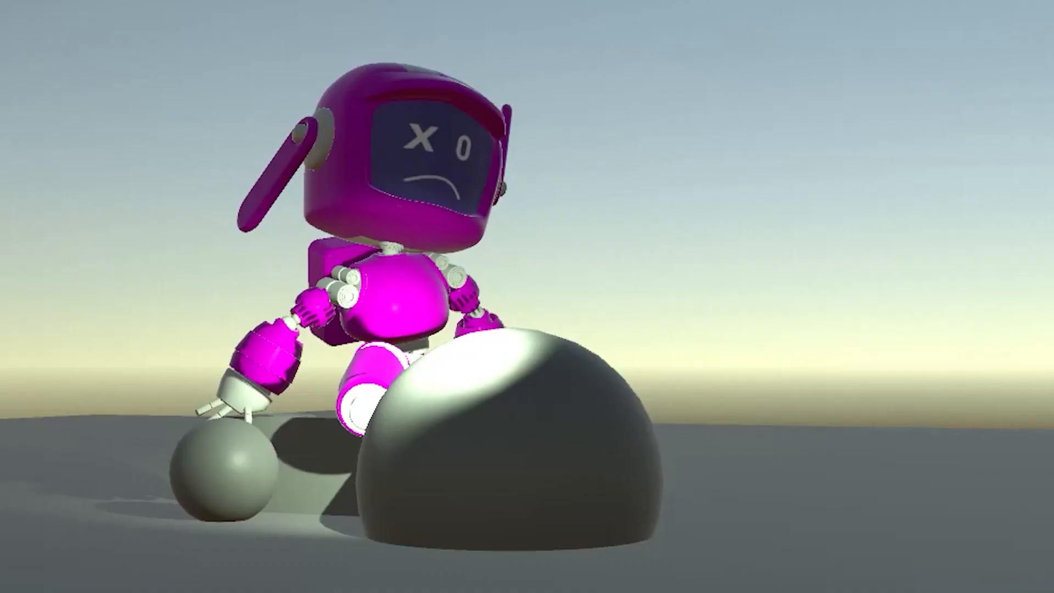